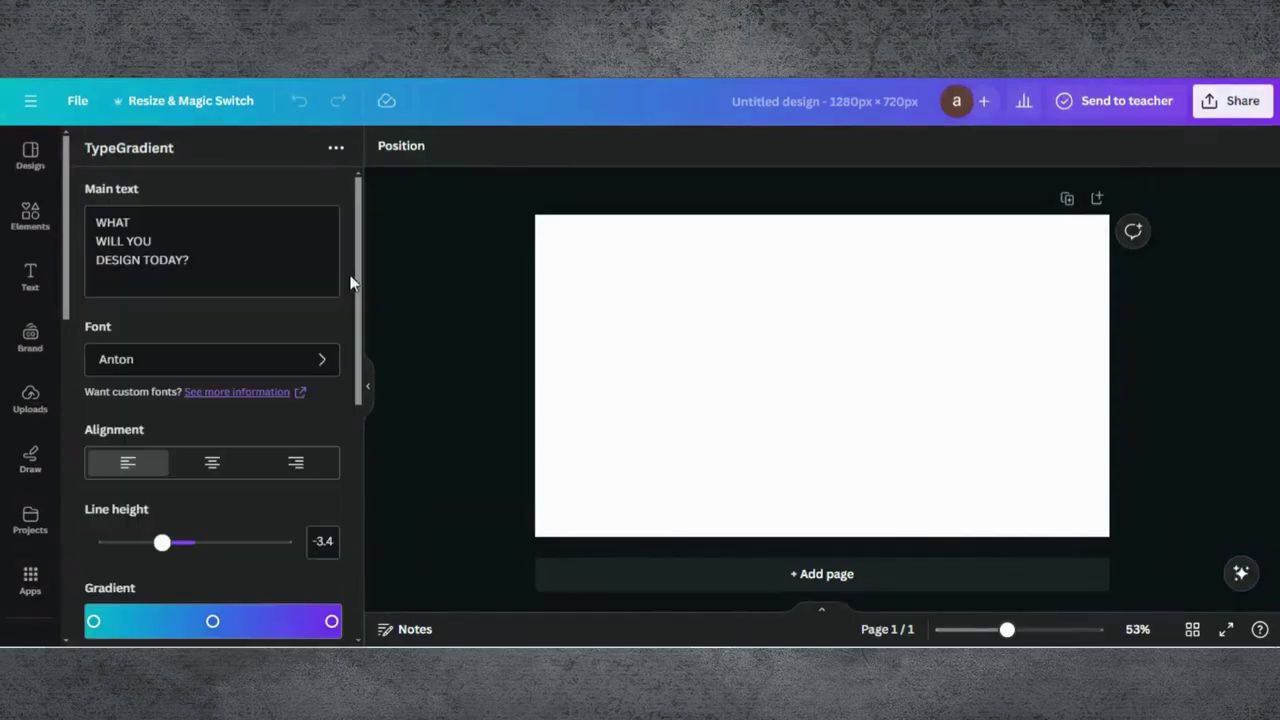
Replace the main text with "SportsClub" and align it to the center
left_click_drag(206, 260, 97, 207)
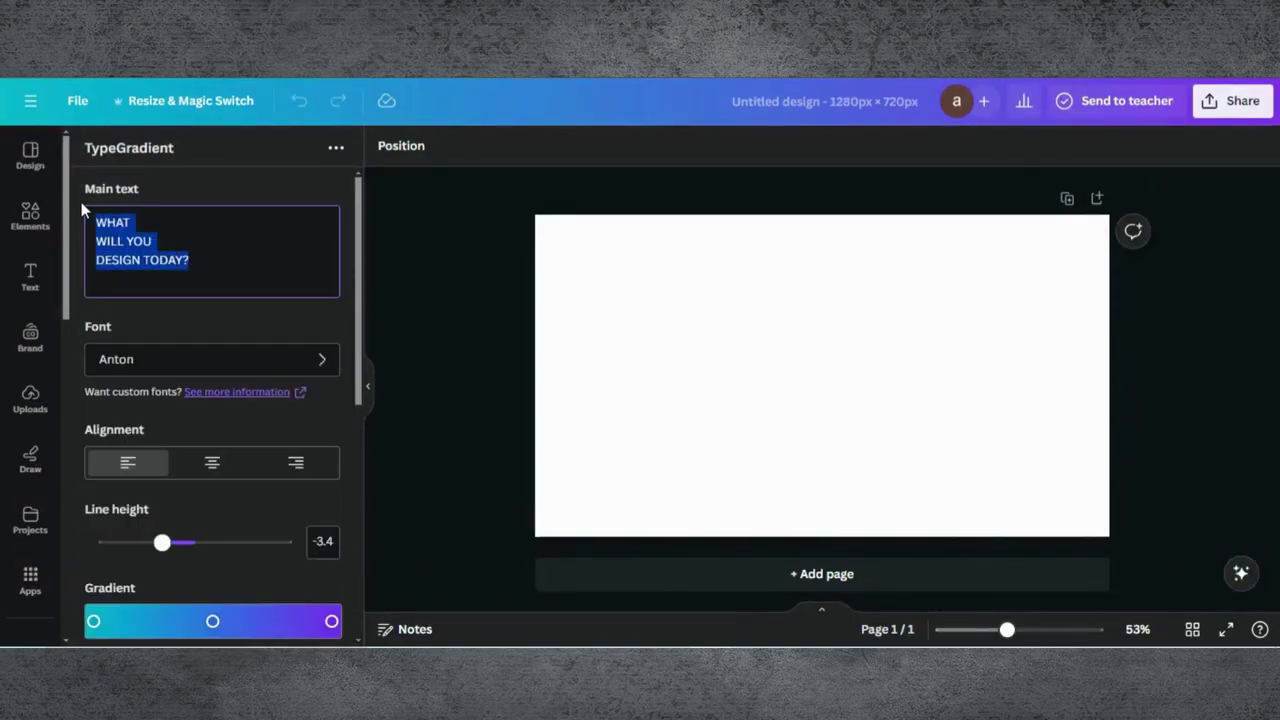
key("BackSpace")
type("Sport")
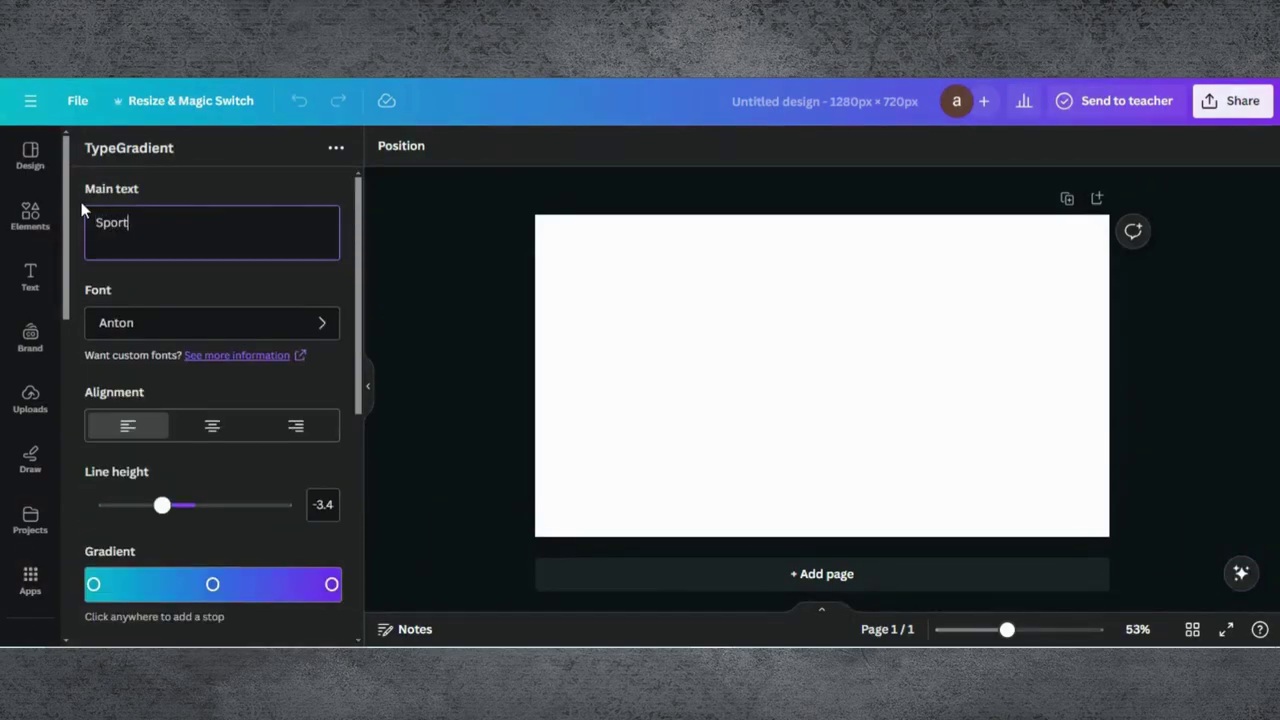
type("sClub")
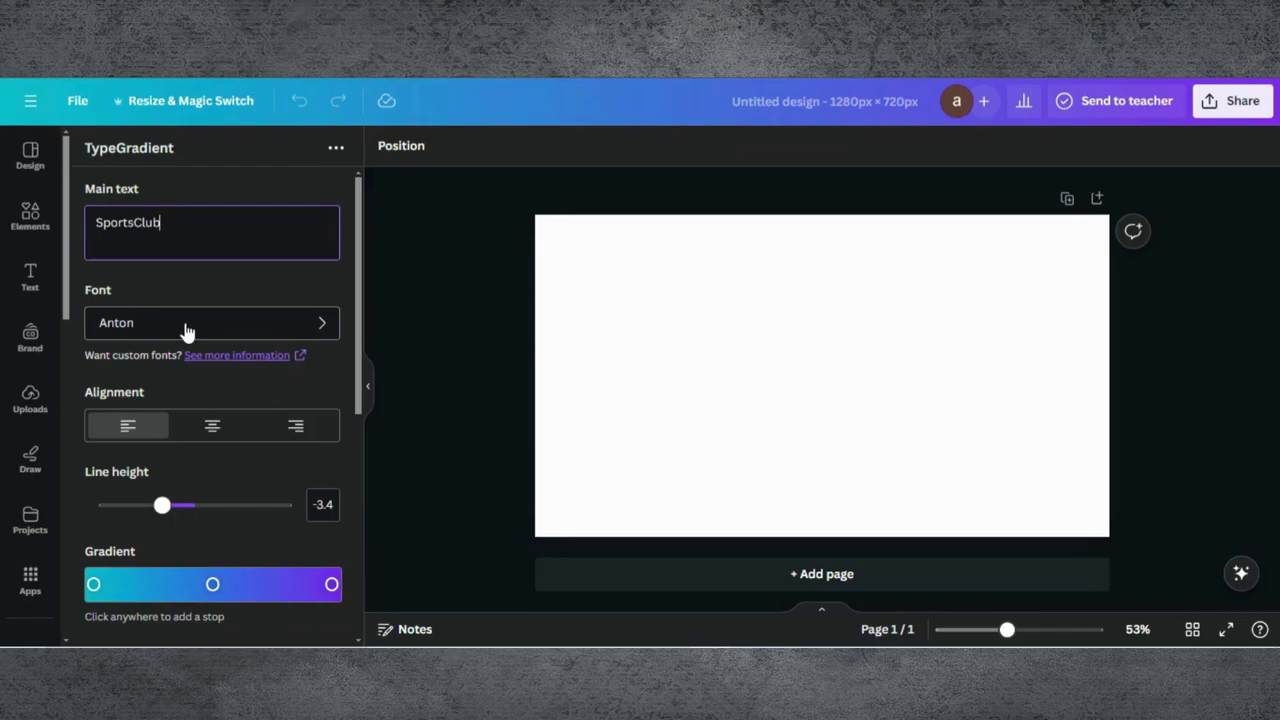
scroll(229, 420, "down", 3)
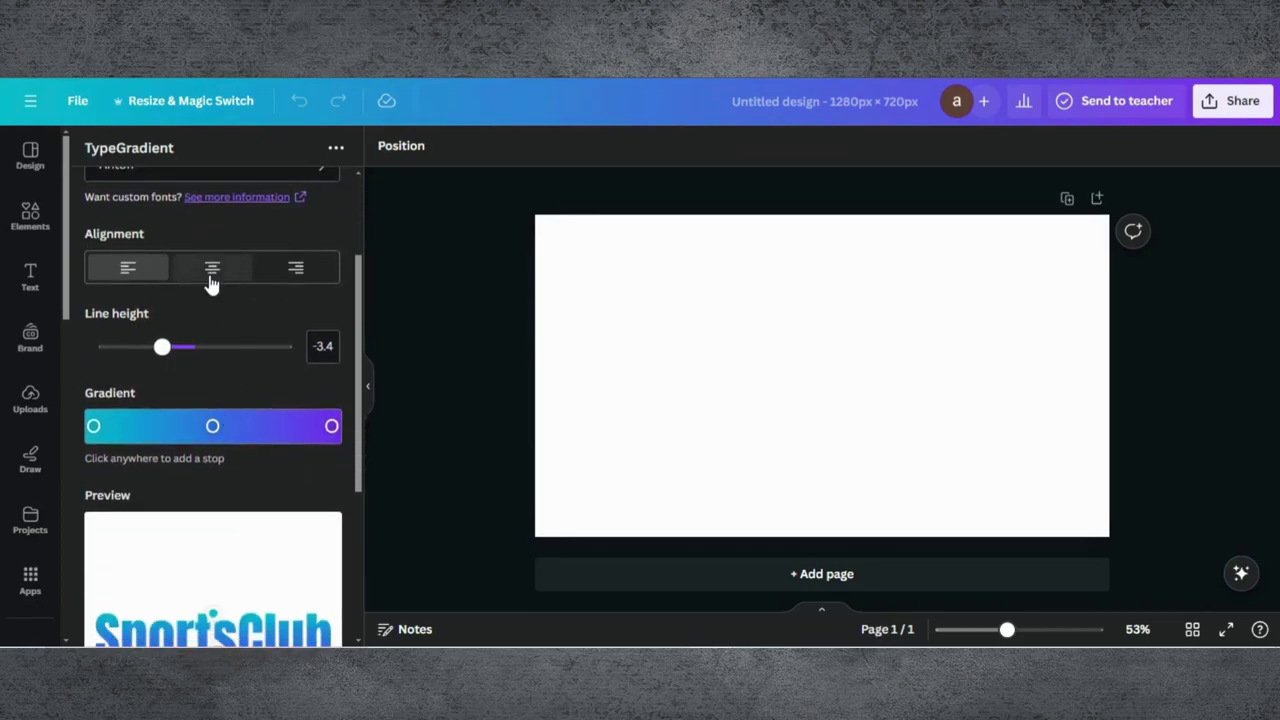
left_click(211, 270)
Recolor the gradient's last stop to muted purple #927cb5 and its first stop to muted teal #6da8aa
scroll(234, 330, "down", 1)
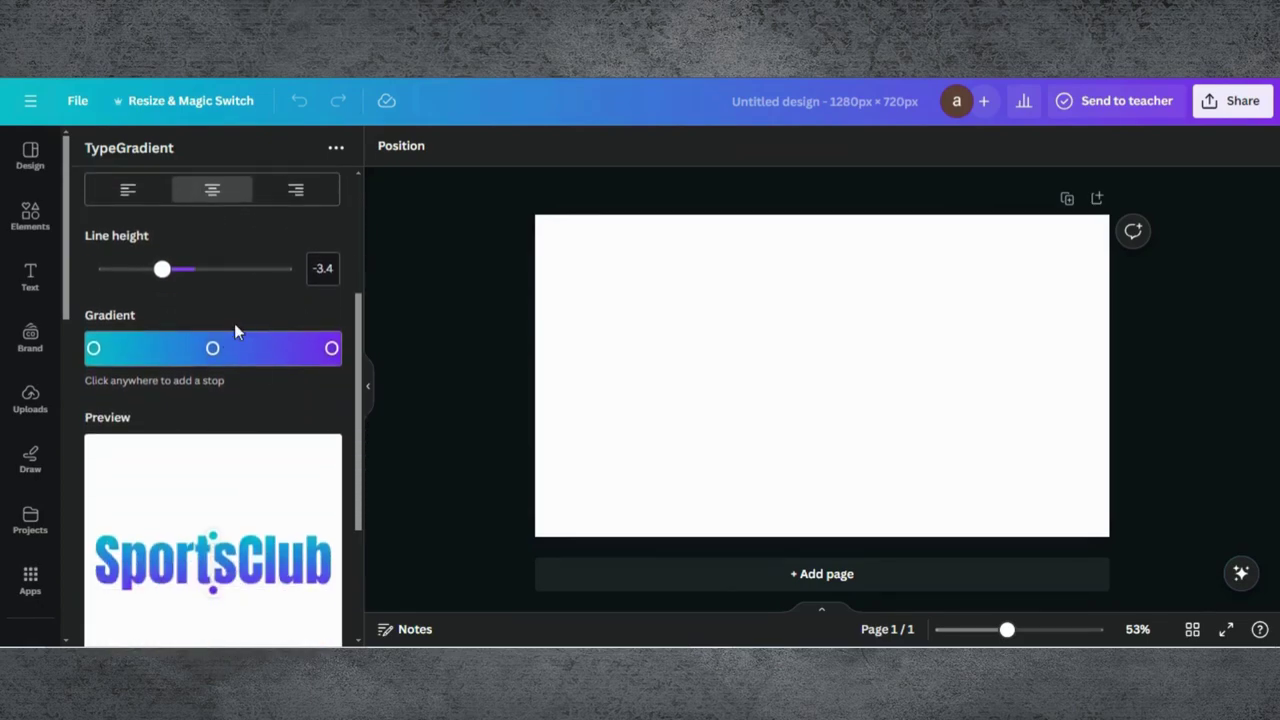
left_click(331, 349)
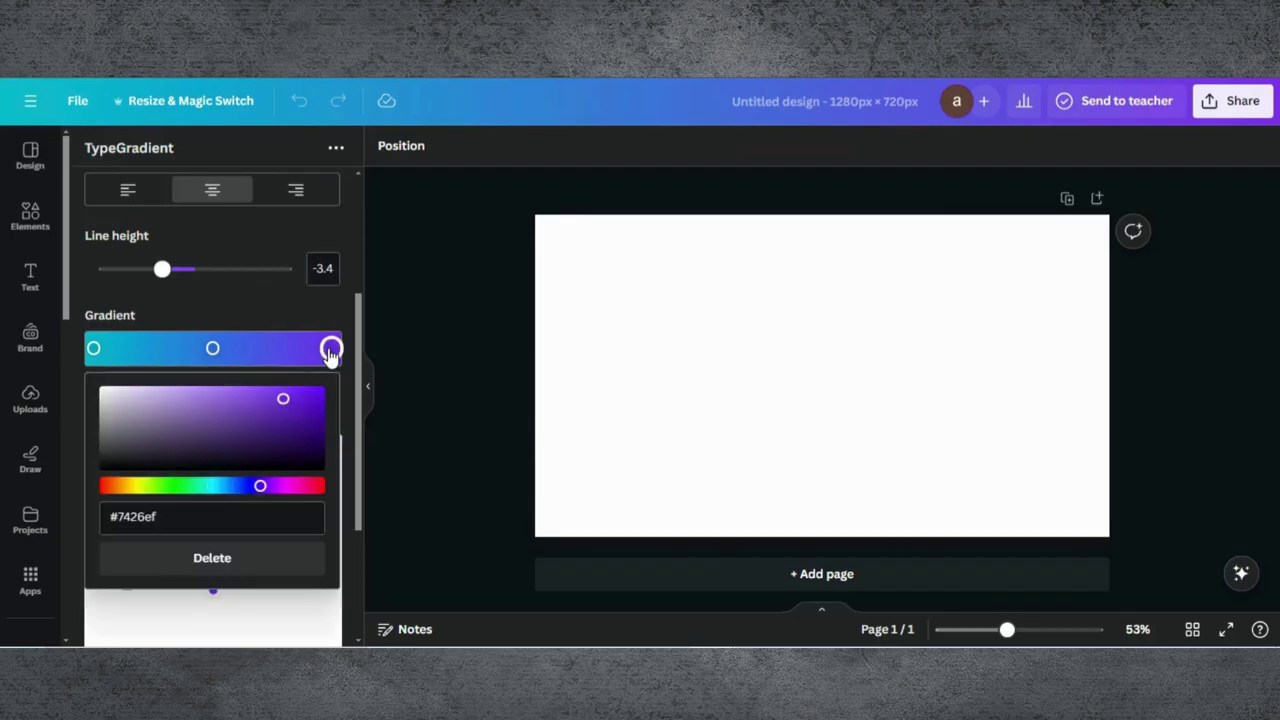
left_click_drag(282, 406, 173, 420)
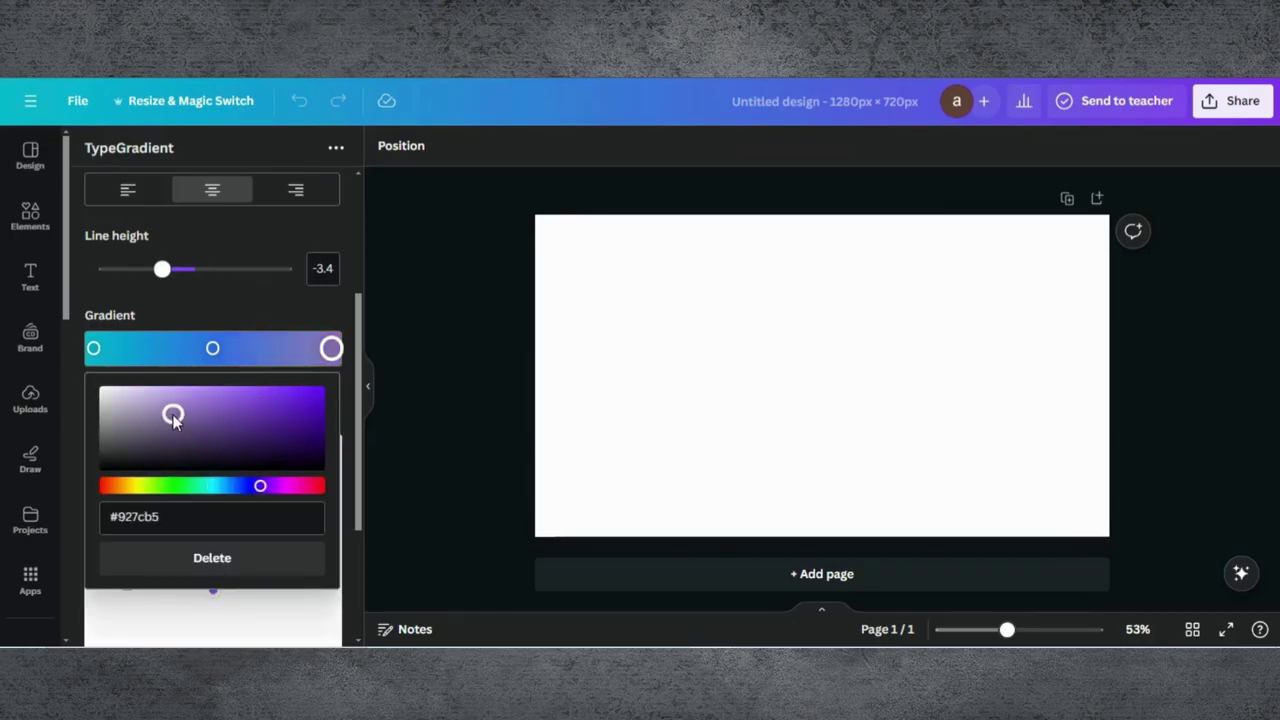
left_click(94, 349)
left_click_drag(134, 421, 183, 417)
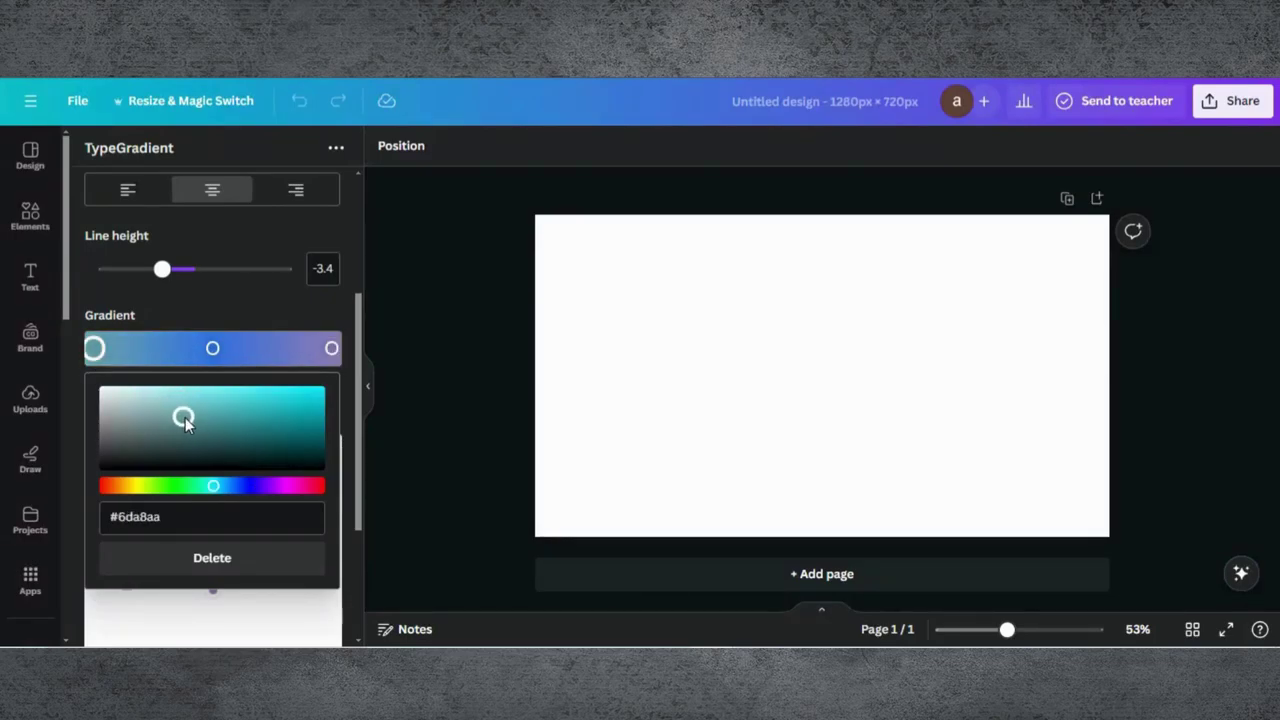
left_click(211, 320)
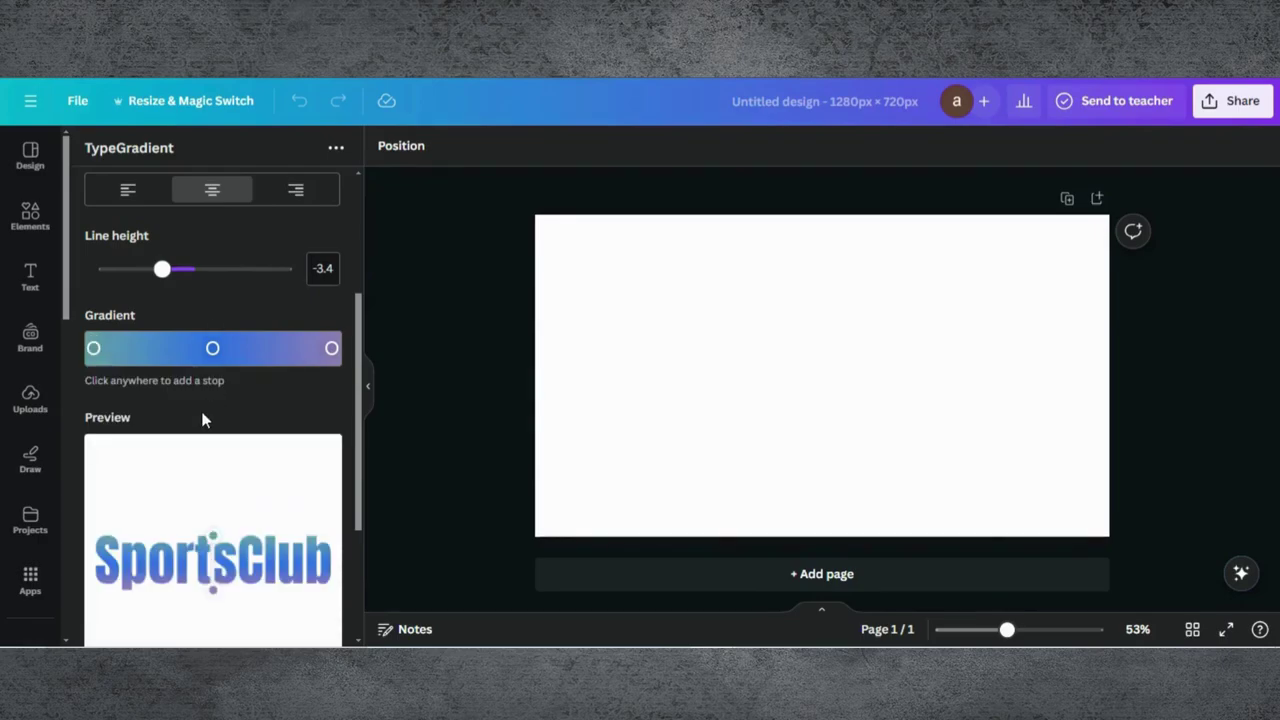
Recolor the gradient's middle stop to grey #999999
left_click(213, 349)
left_click_drag(267, 407, 78, 422)
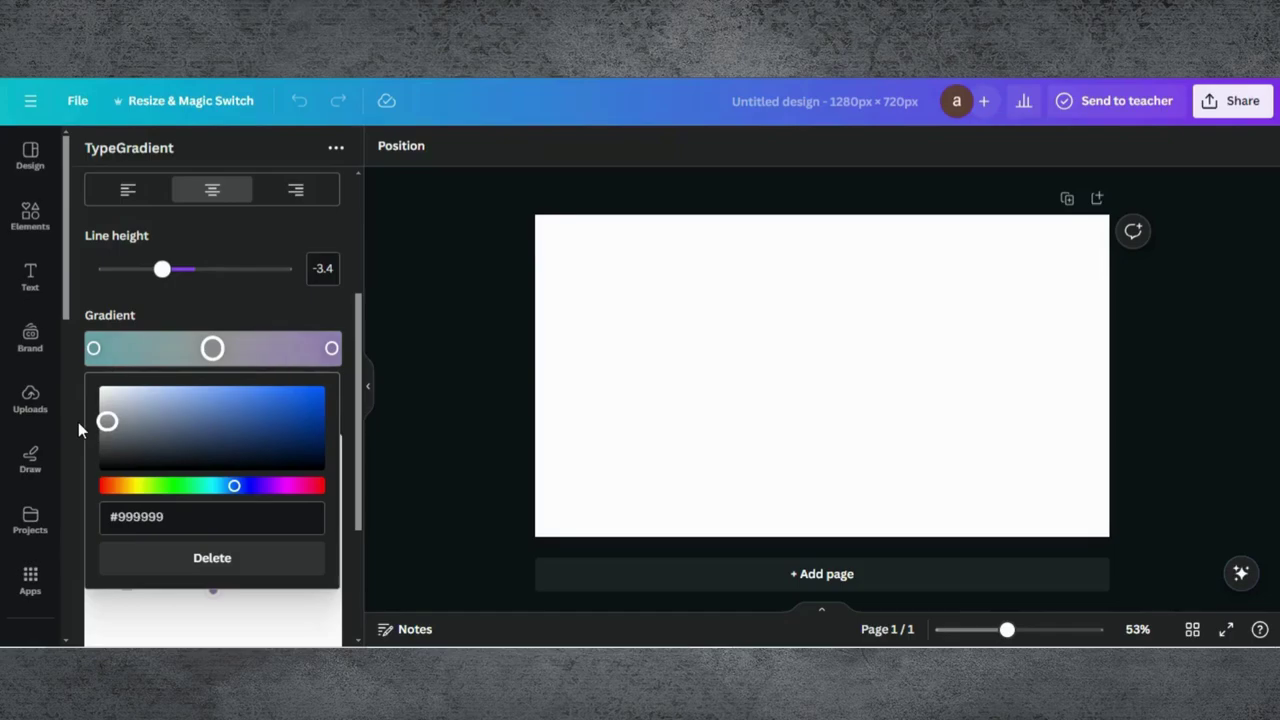
left_click(78, 422)
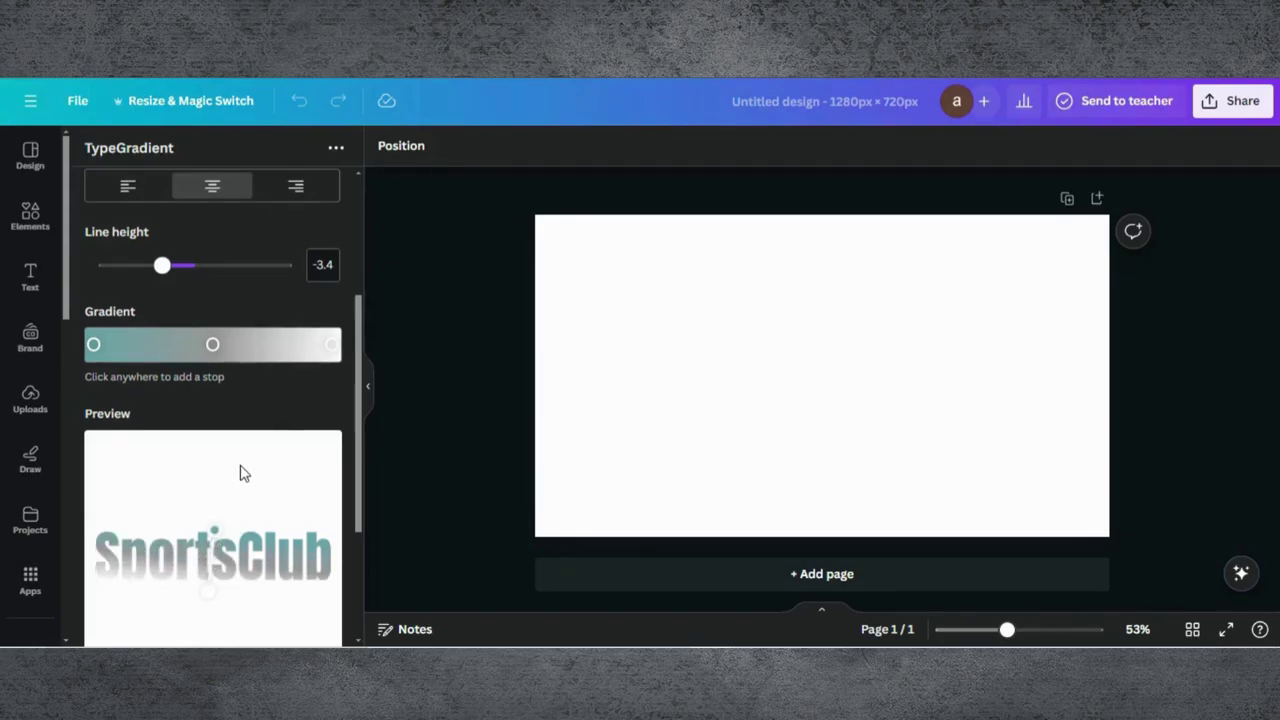
Add the SportsClub gradient text to the design and enlarge it slightly, keeping it centered on the page
scroll(242, 490, "down", 3)
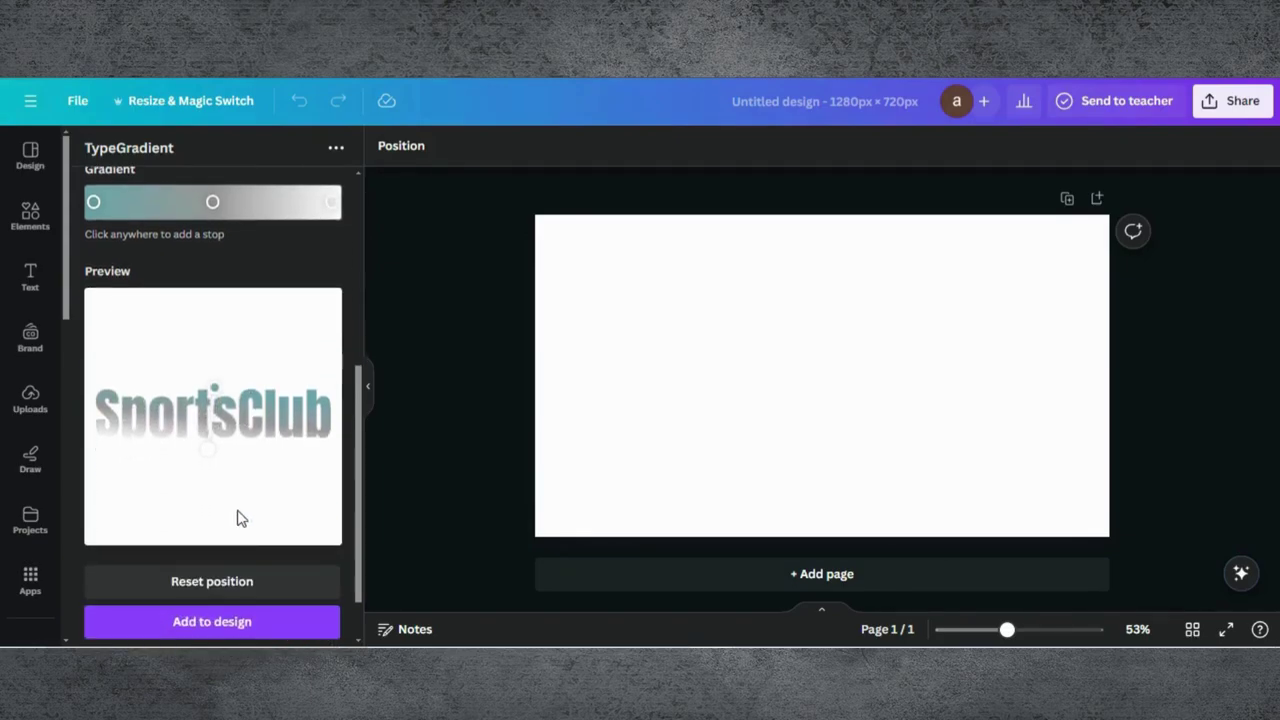
left_click(210, 622)
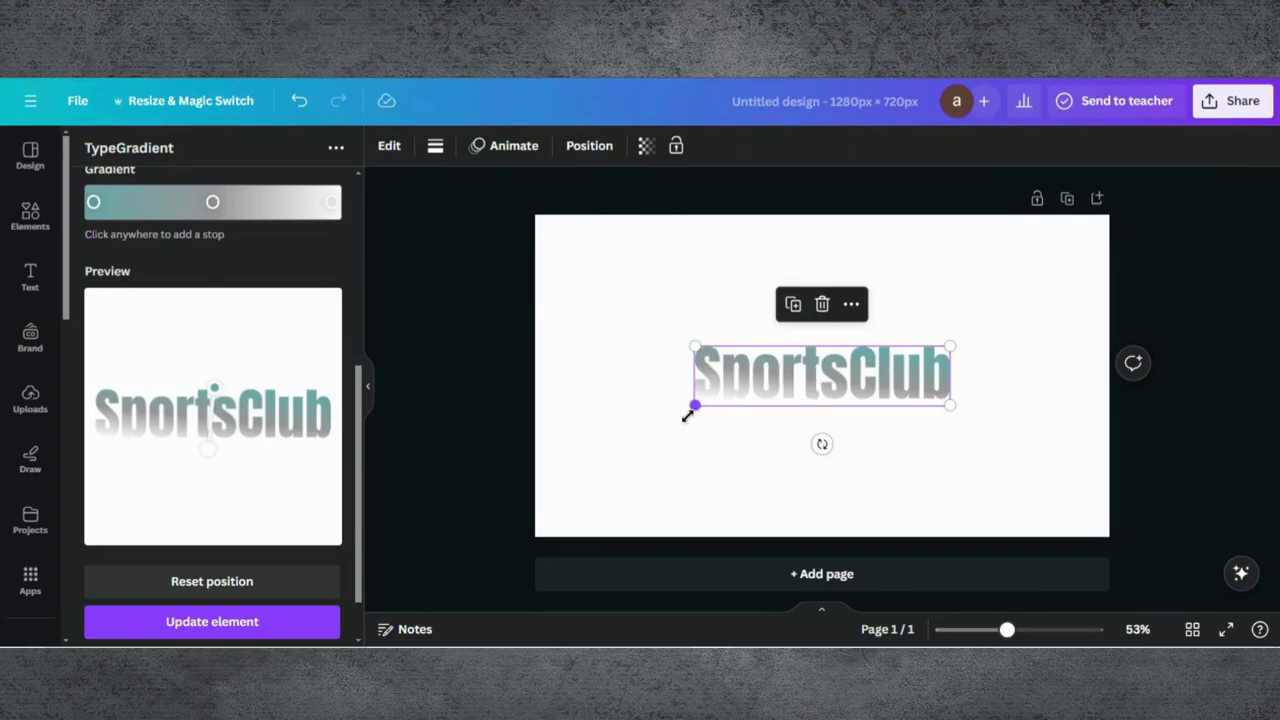
left_click_drag(689, 406, 672, 410)
mouse_move(776, 386)
left_mouse_down()
mouse_move(778, 353)
mouse_move(795, 357)
mouse_move(783, 376)
left_mouse_up()
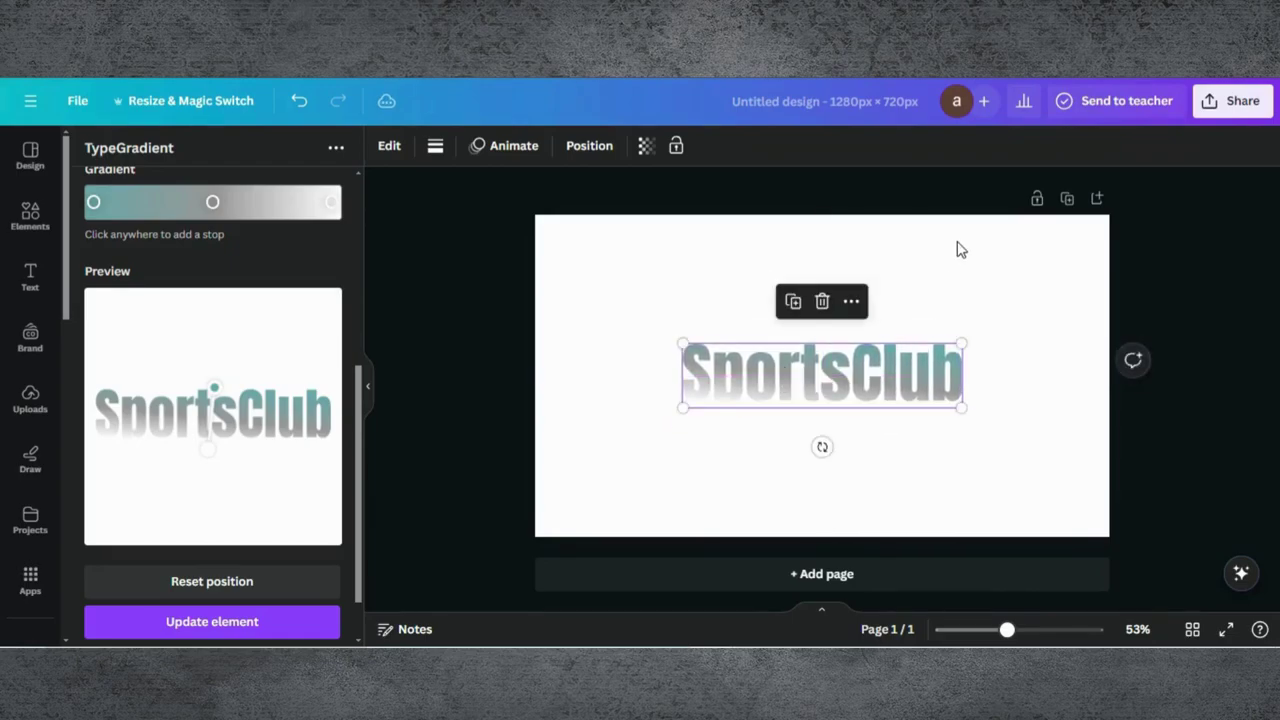
Download the SportsClub design as a PNG image
left_click(1215, 108)
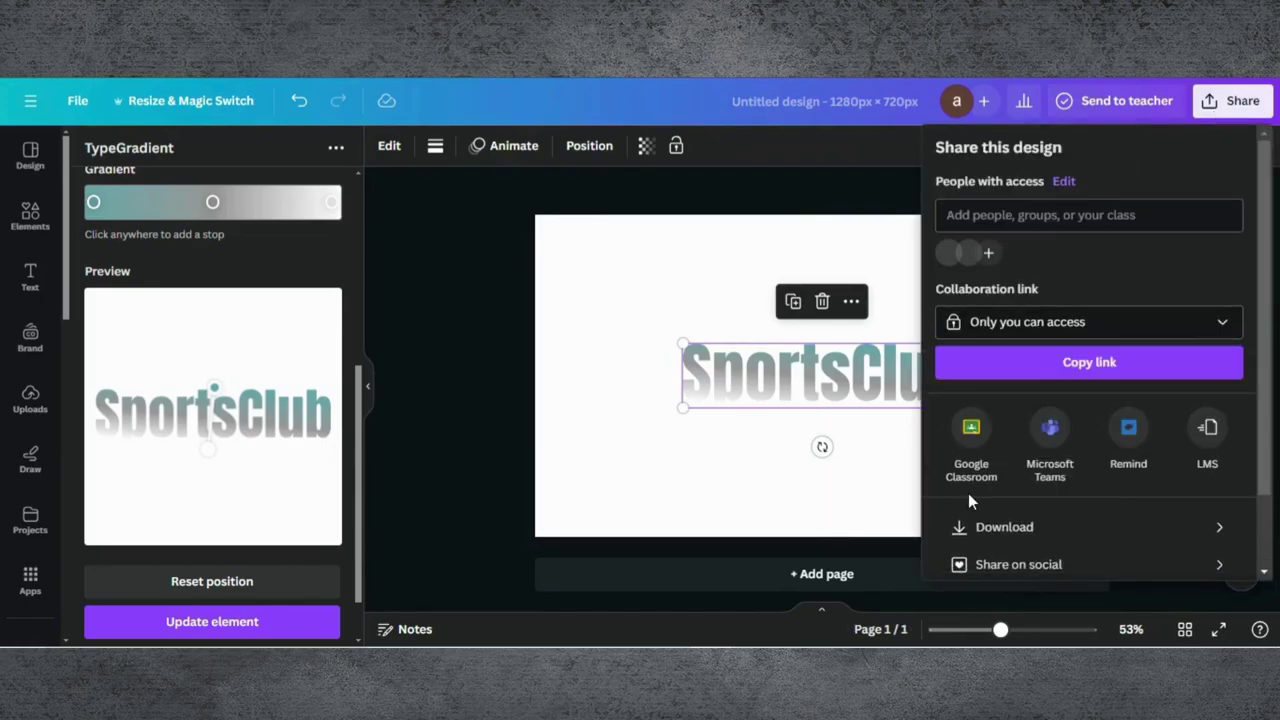
left_click(988, 526)
left_click(990, 334)
left_click(1017, 452)
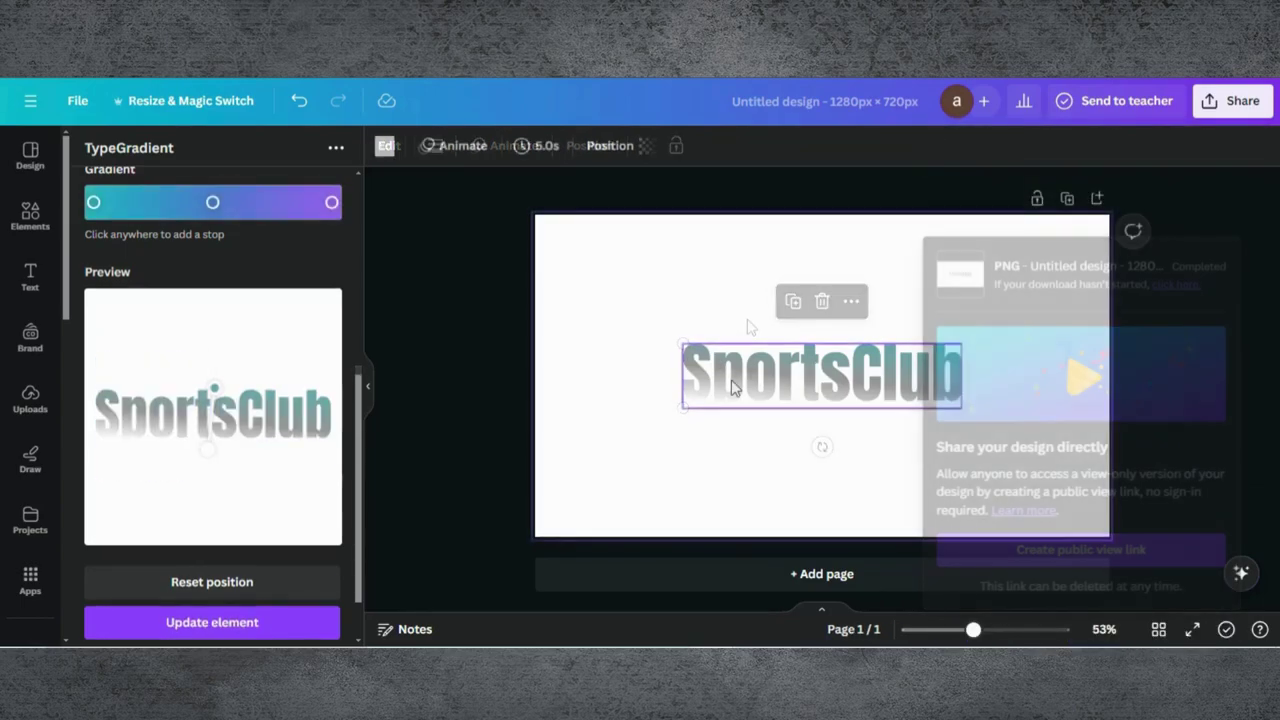
Replace the main text of the selected gradient element with "GAMING"
scroll(137, 301, "up", 5)
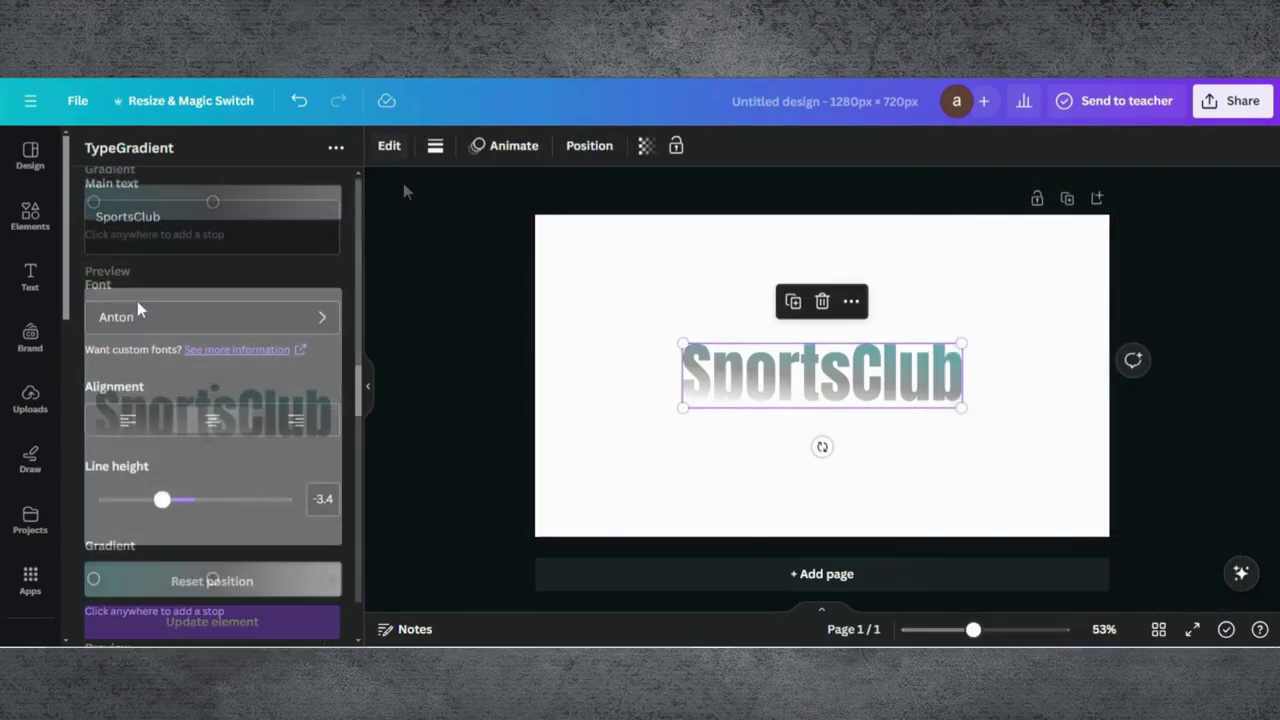
double_click(172, 231)
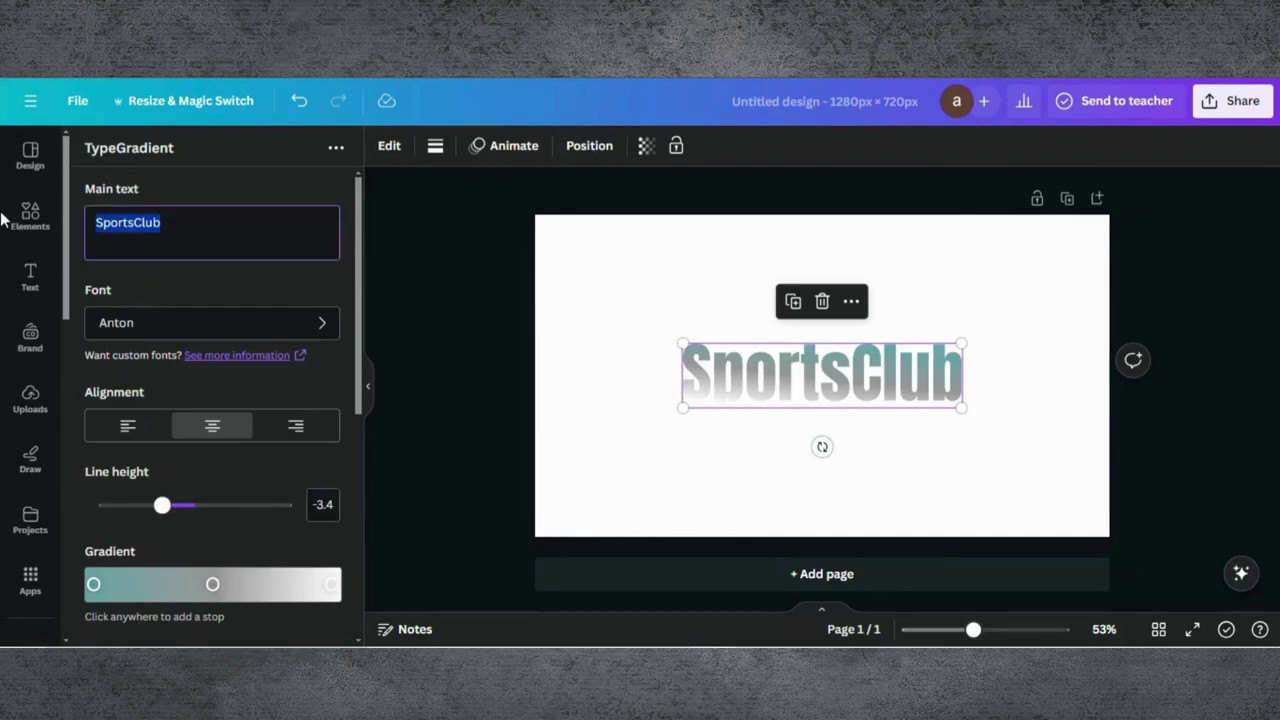
key("BackSpace")
type("GAMING")
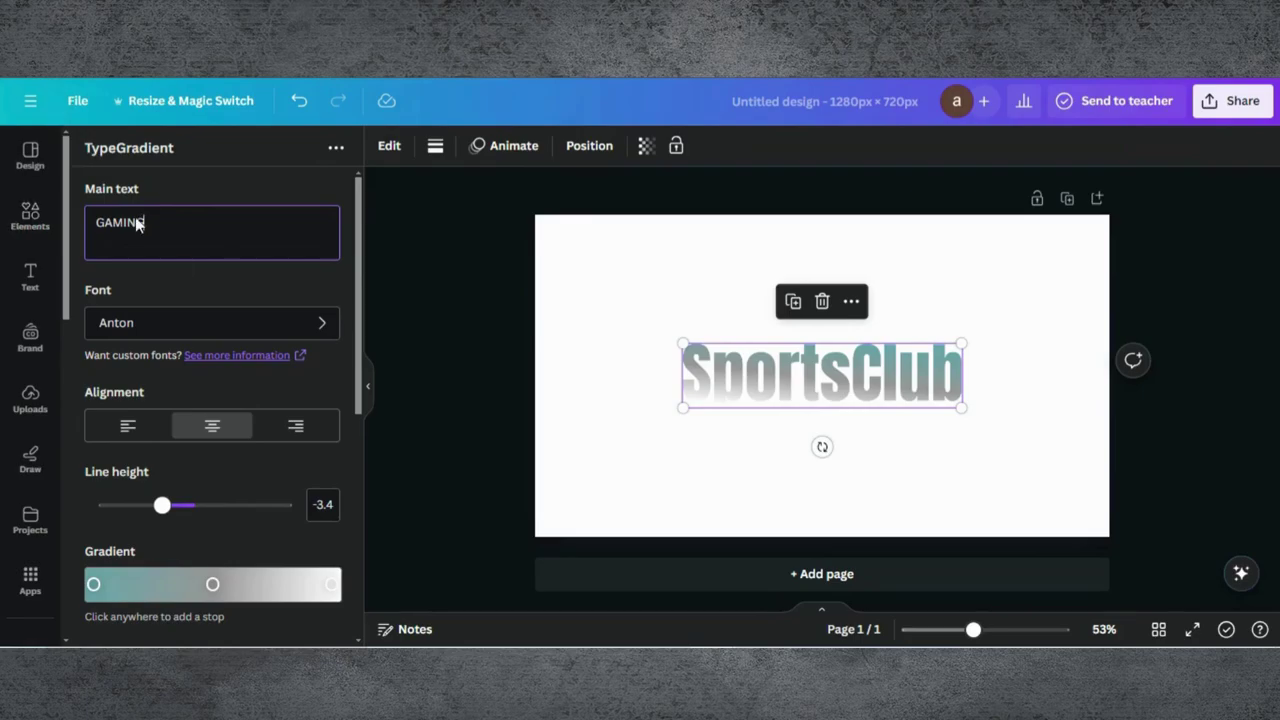
Search the fonts for "lucki" and set the text's font to Luckiest Guy
left_click(218, 334)
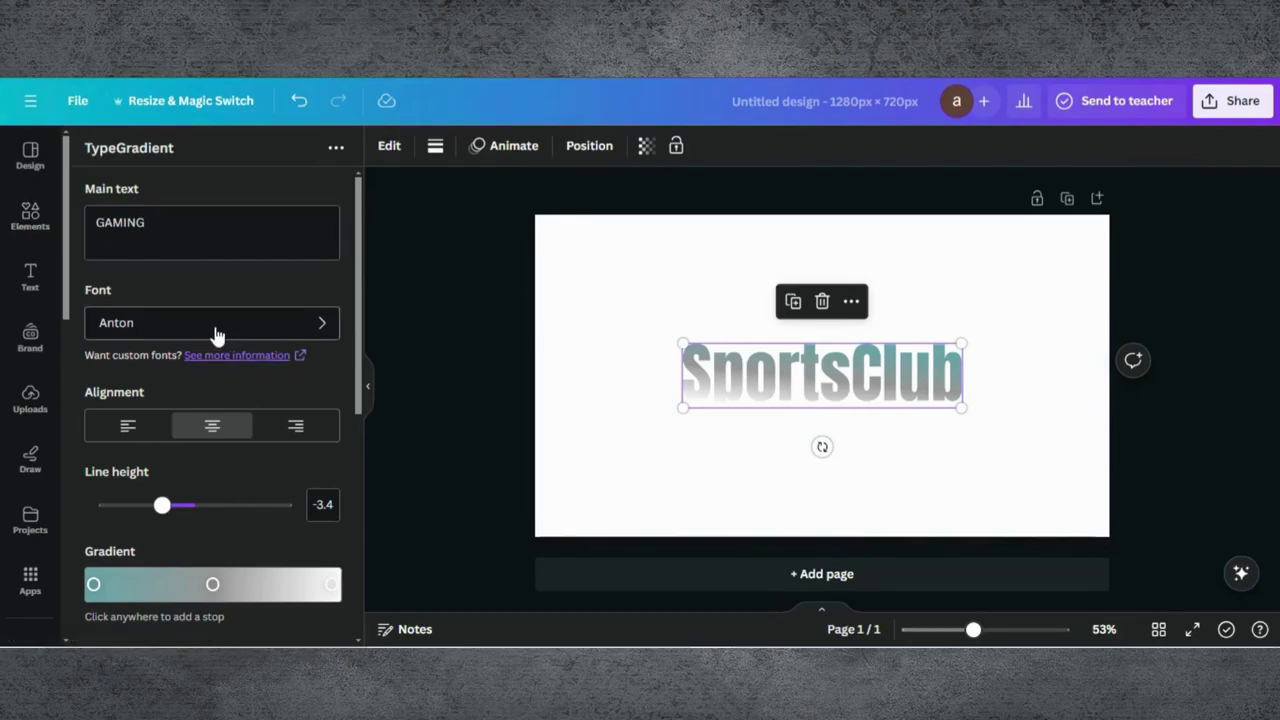
left_click(218, 323)
left_click(189, 229)
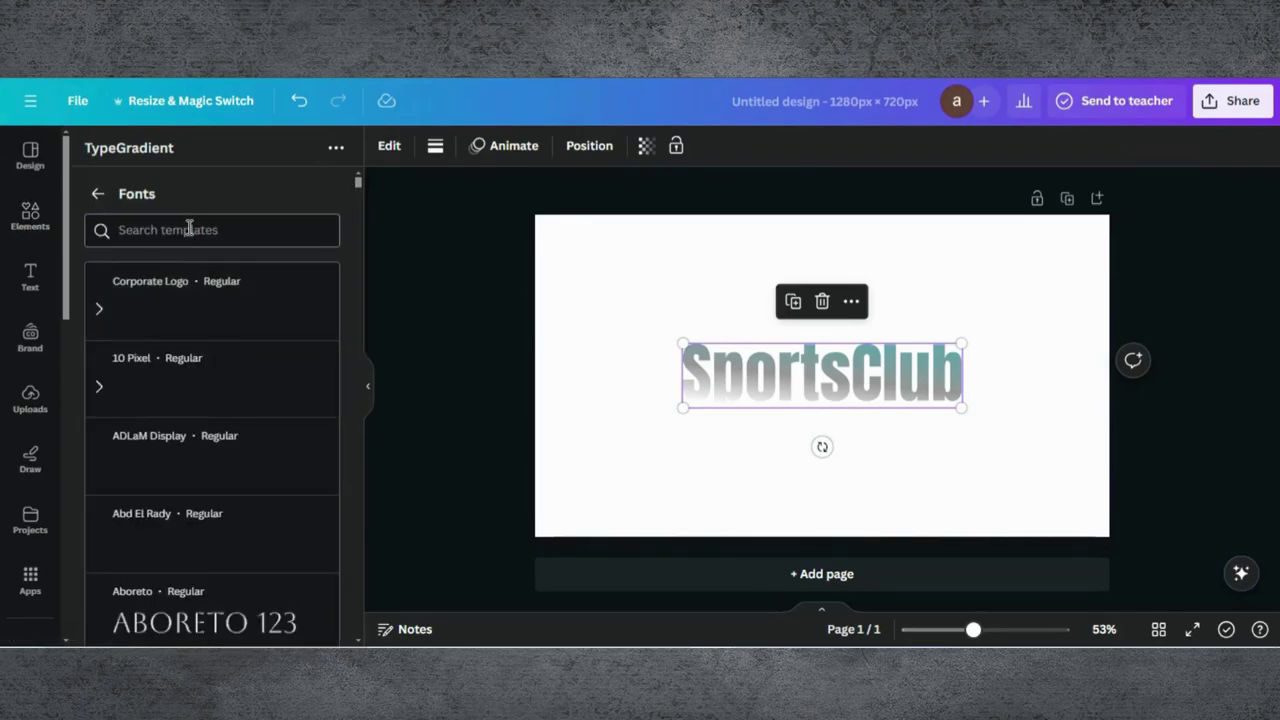
type("ucki")
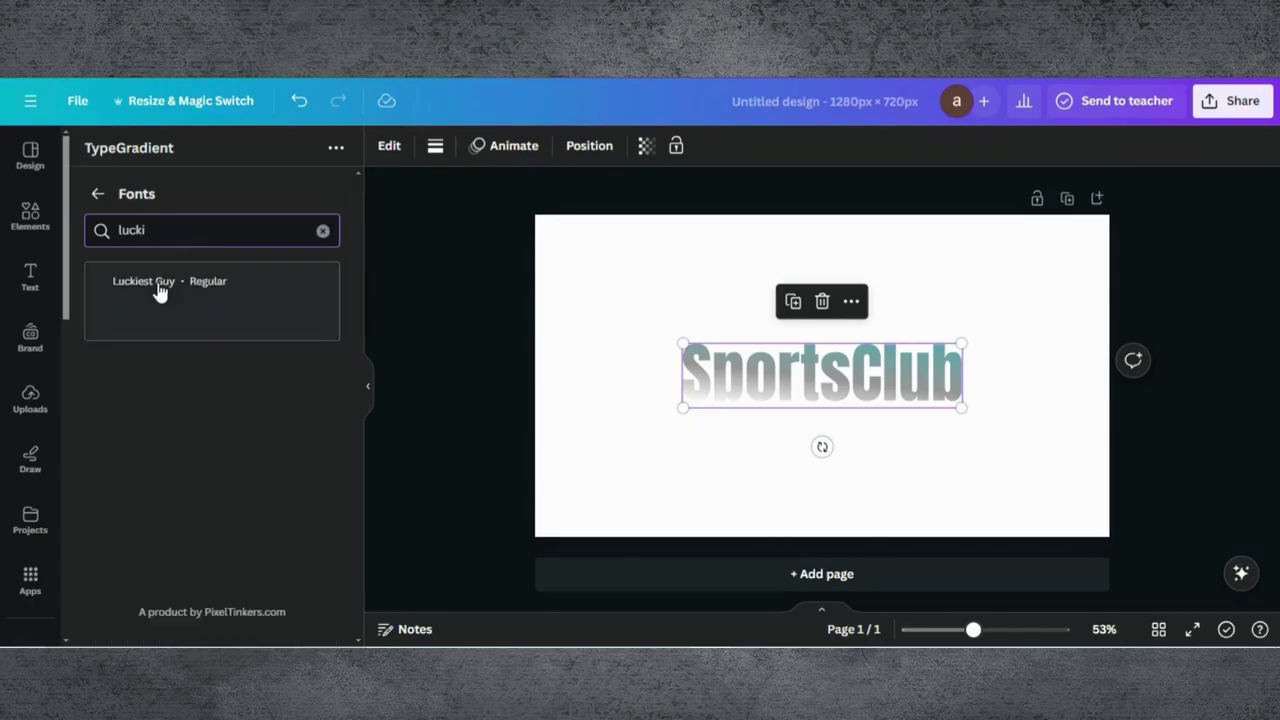
left_click(158, 288)
left_click(97, 194)
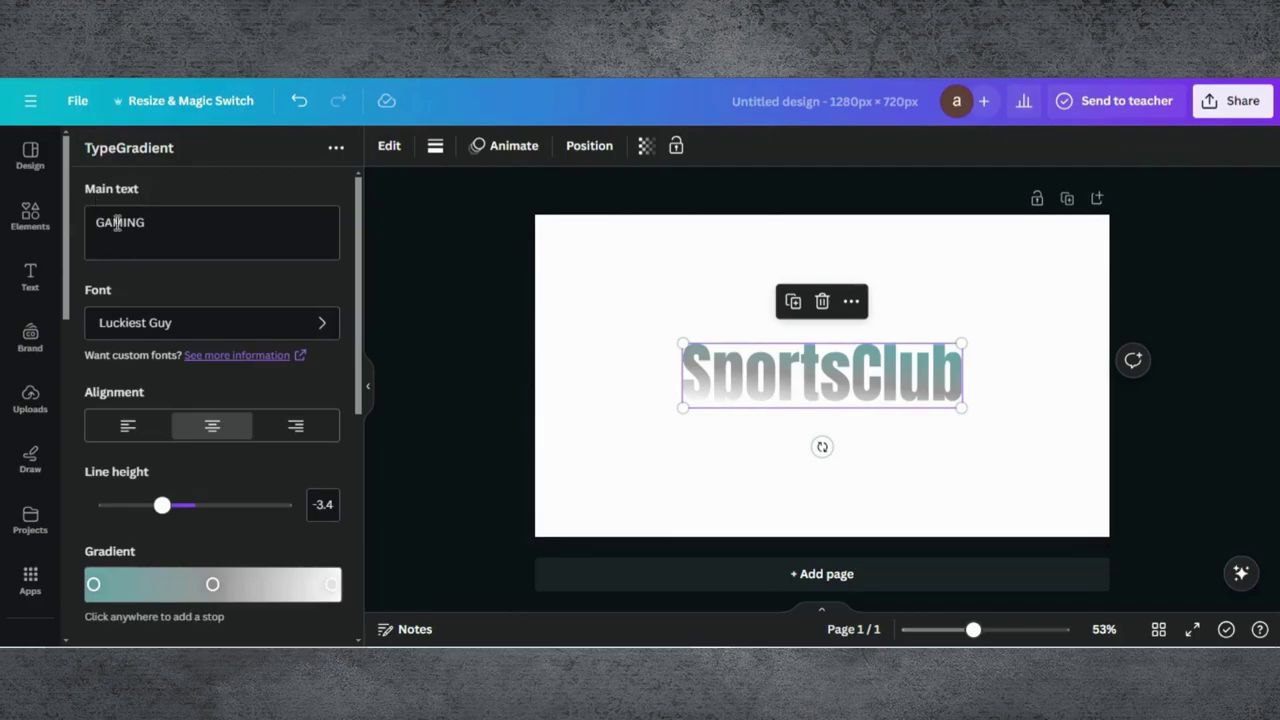
Recolor the gradient's last stop to red #d12f2f and add a salmon #e17263 stop beside the middle one
scroll(178, 477, "down", 2)
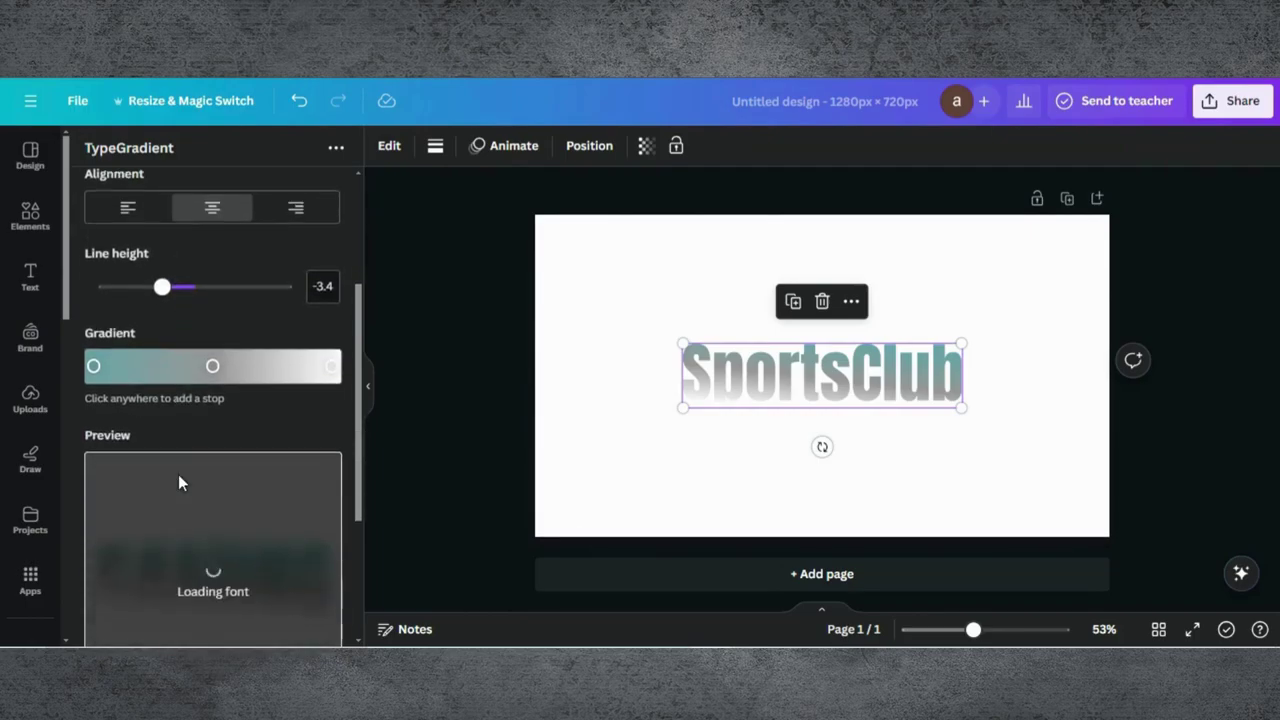
left_click(331, 367)
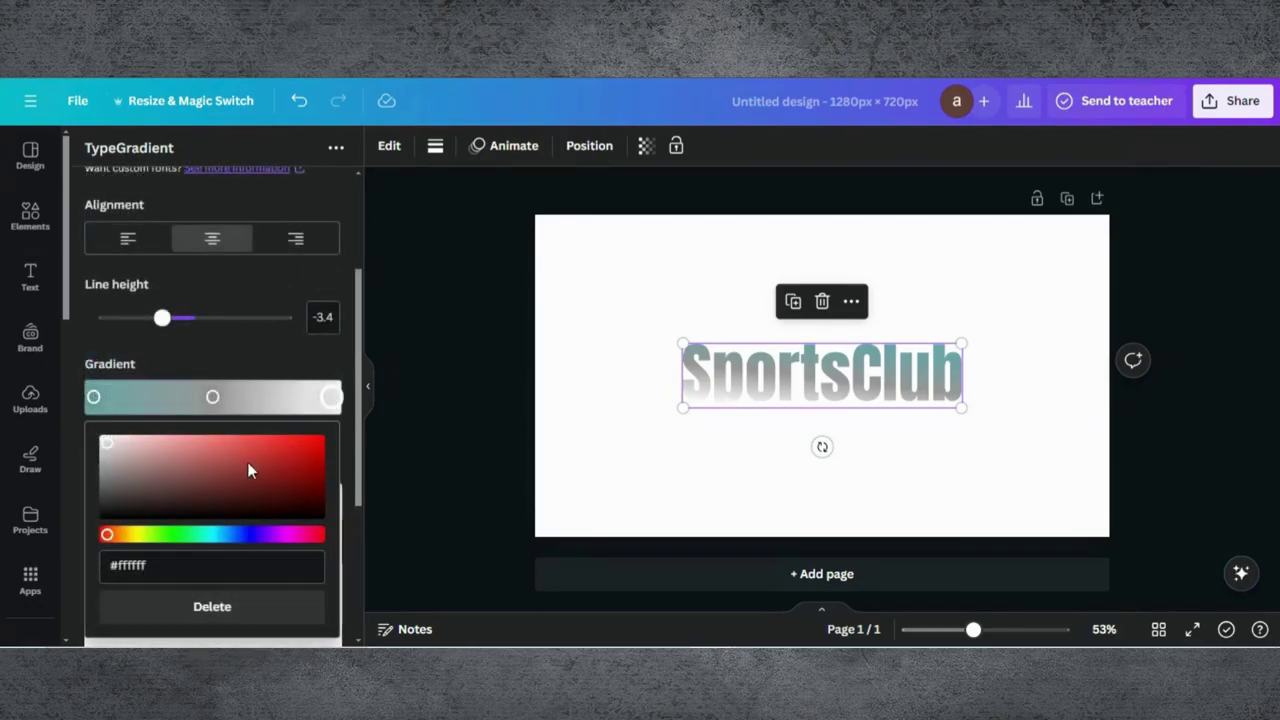
left_click_drag(252, 461, 270, 455)
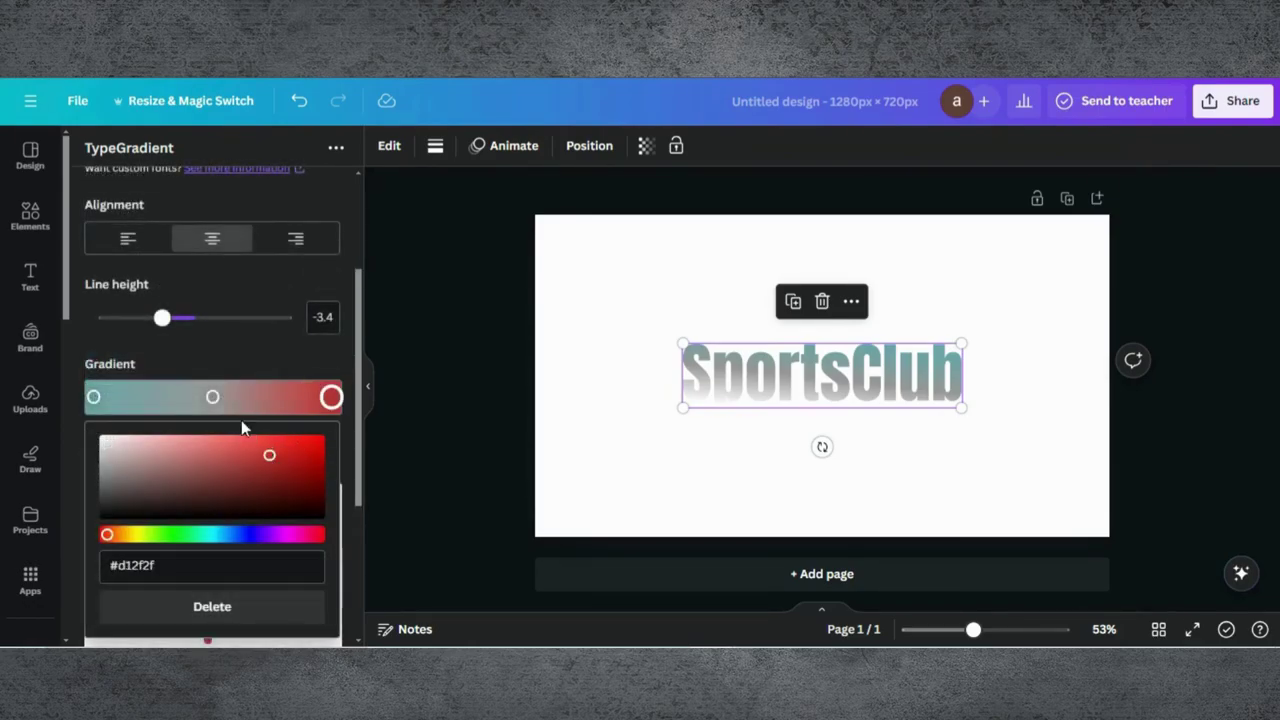
left_click(209, 397)
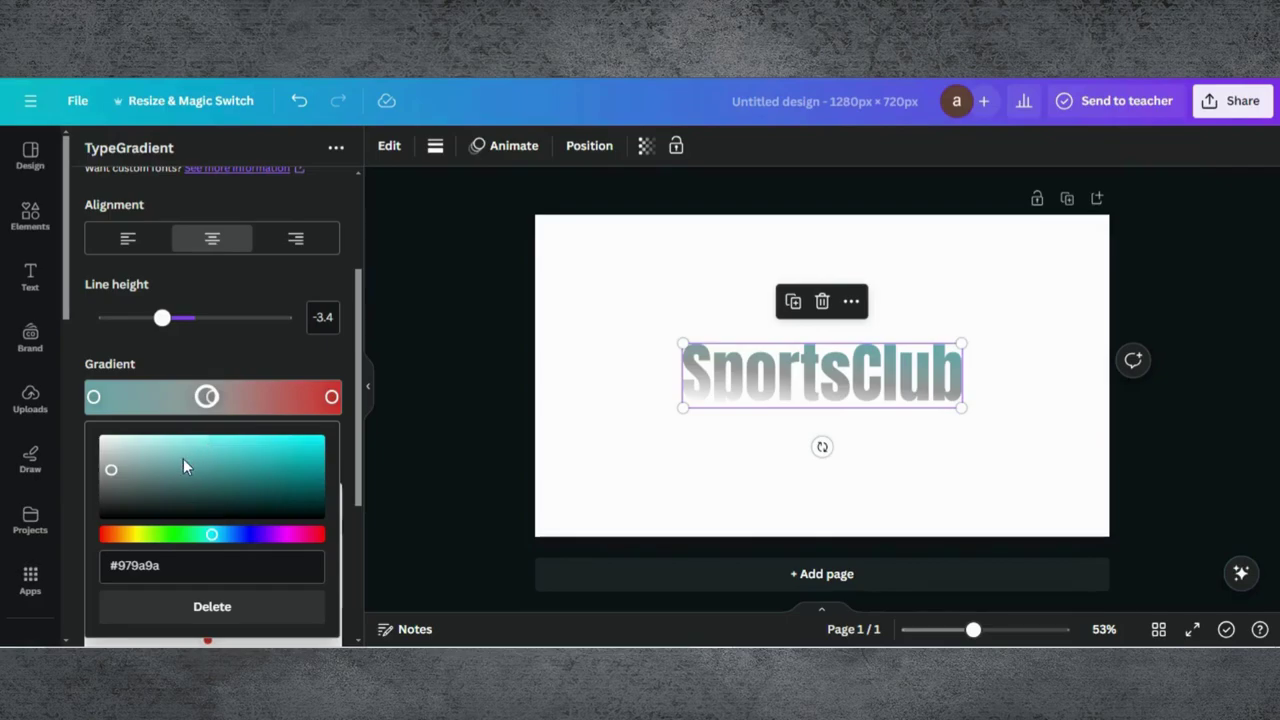
left_click(115, 536)
left_click_drag(157, 471, 225, 452)
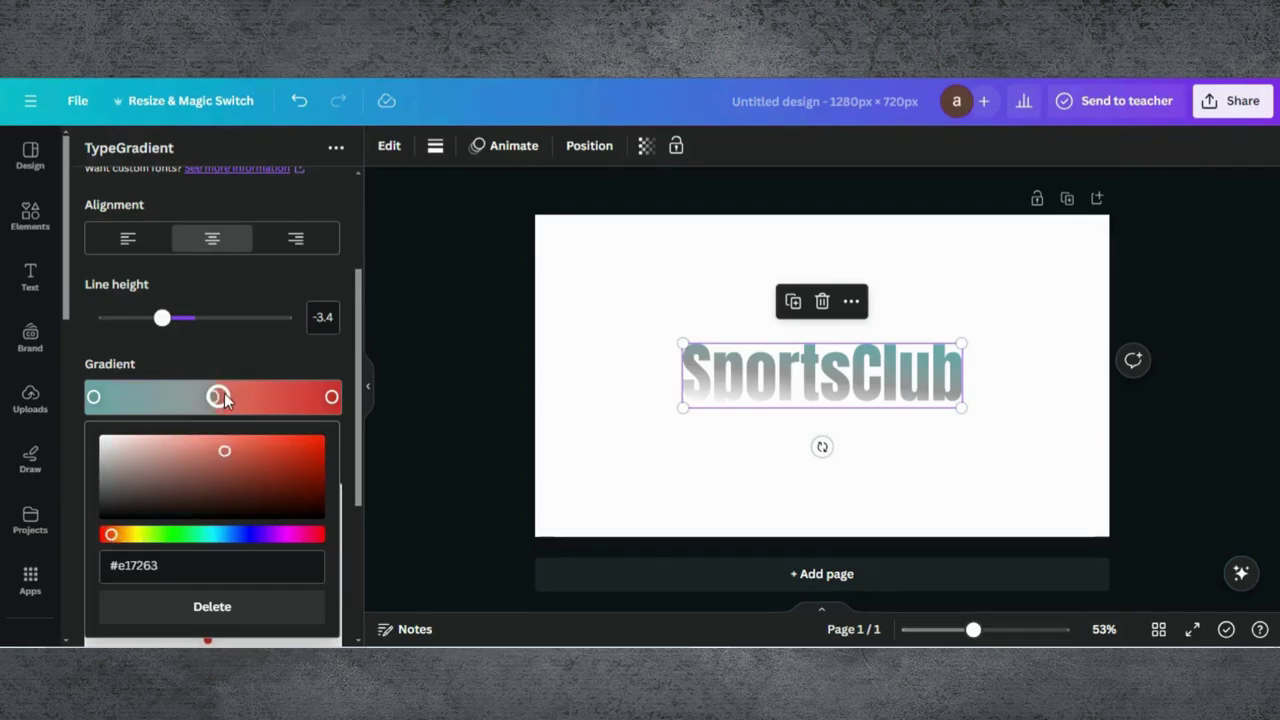
Add an orange #e0924a stop at the start of the gradient, beside the teal one
left_click(93, 397)
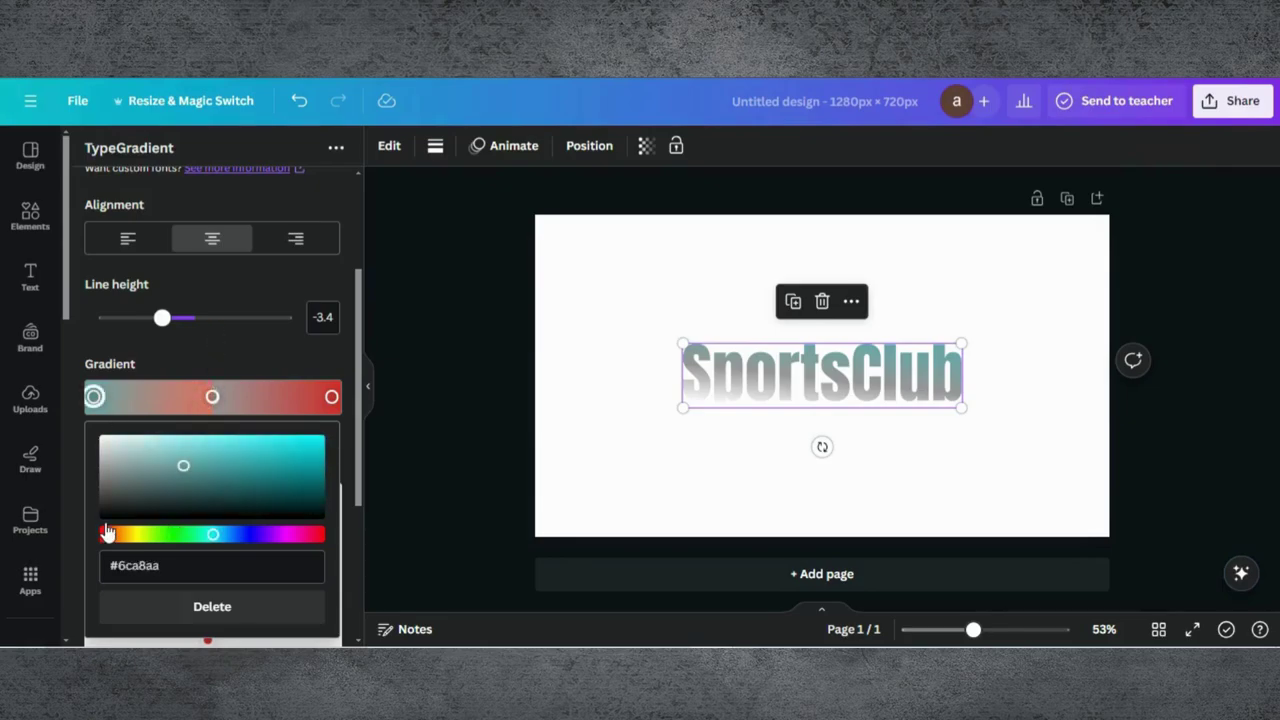
left_click(124, 536)
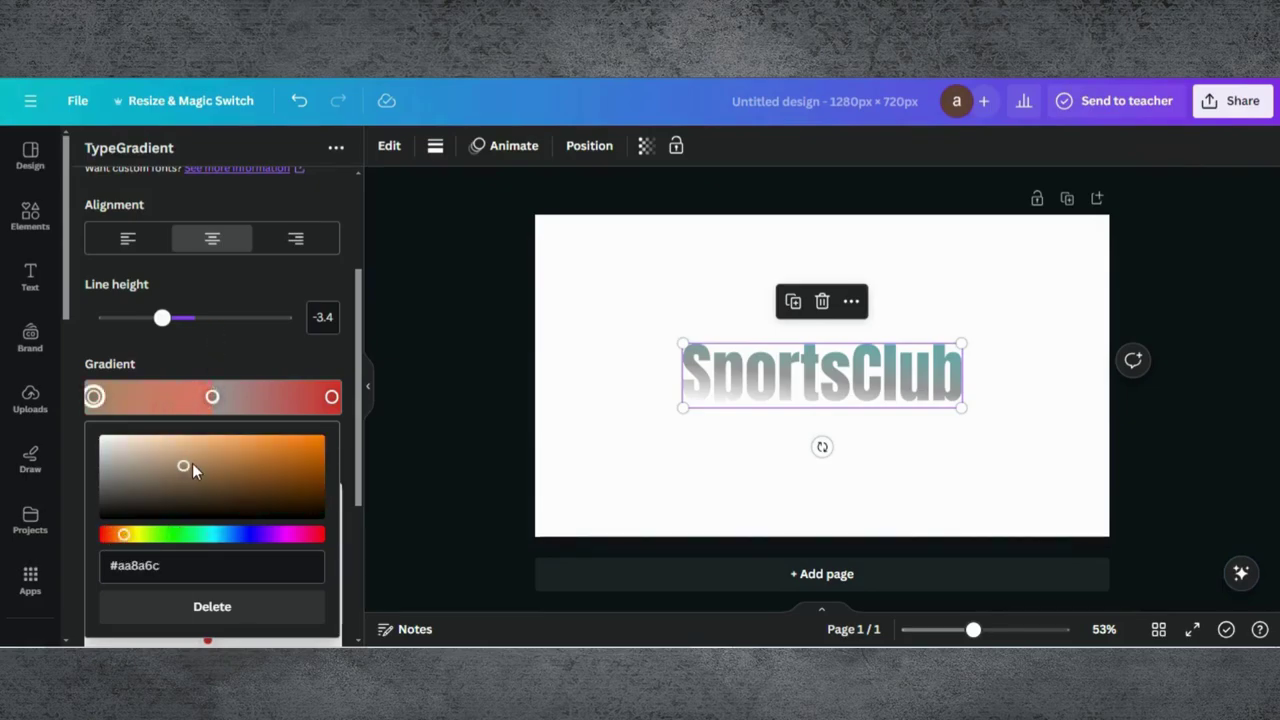
left_click_drag(187, 465, 247, 451)
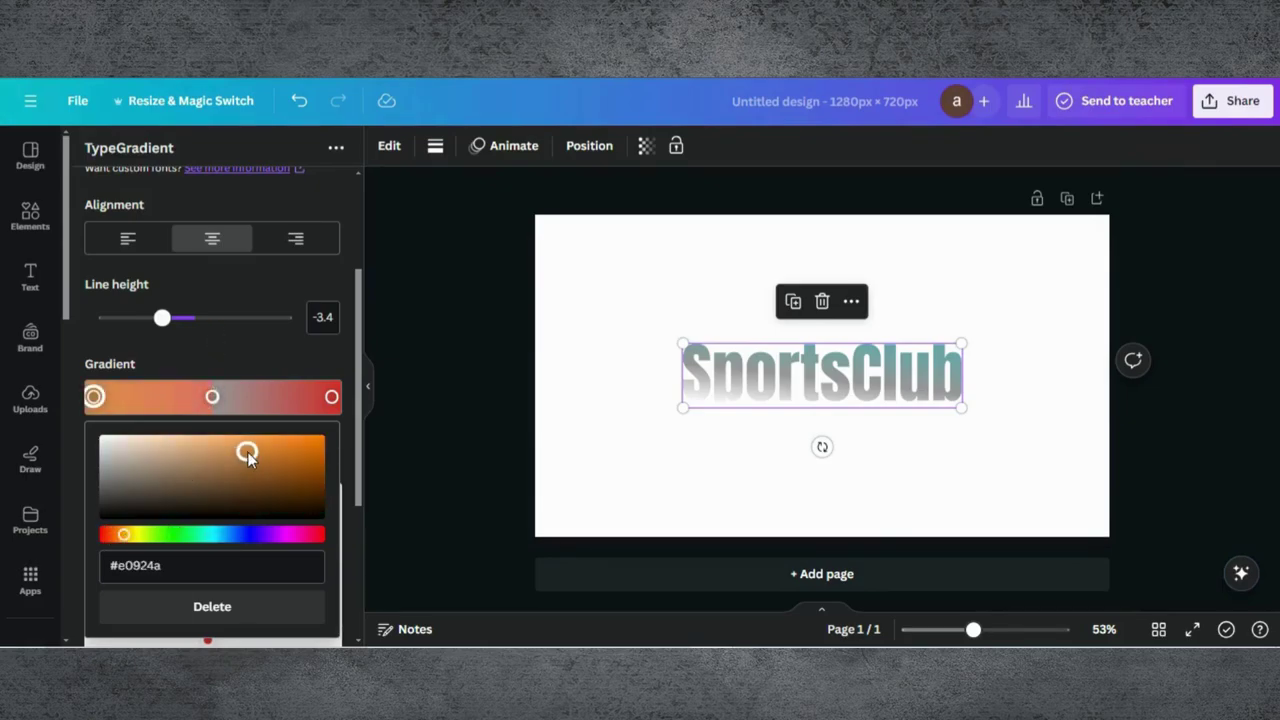
left_click(269, 352)
Angle the gradient diagonally across GAMING in the preview, ending below the letter N, and update the element in the design
scroll(222, 548, "down", 3)
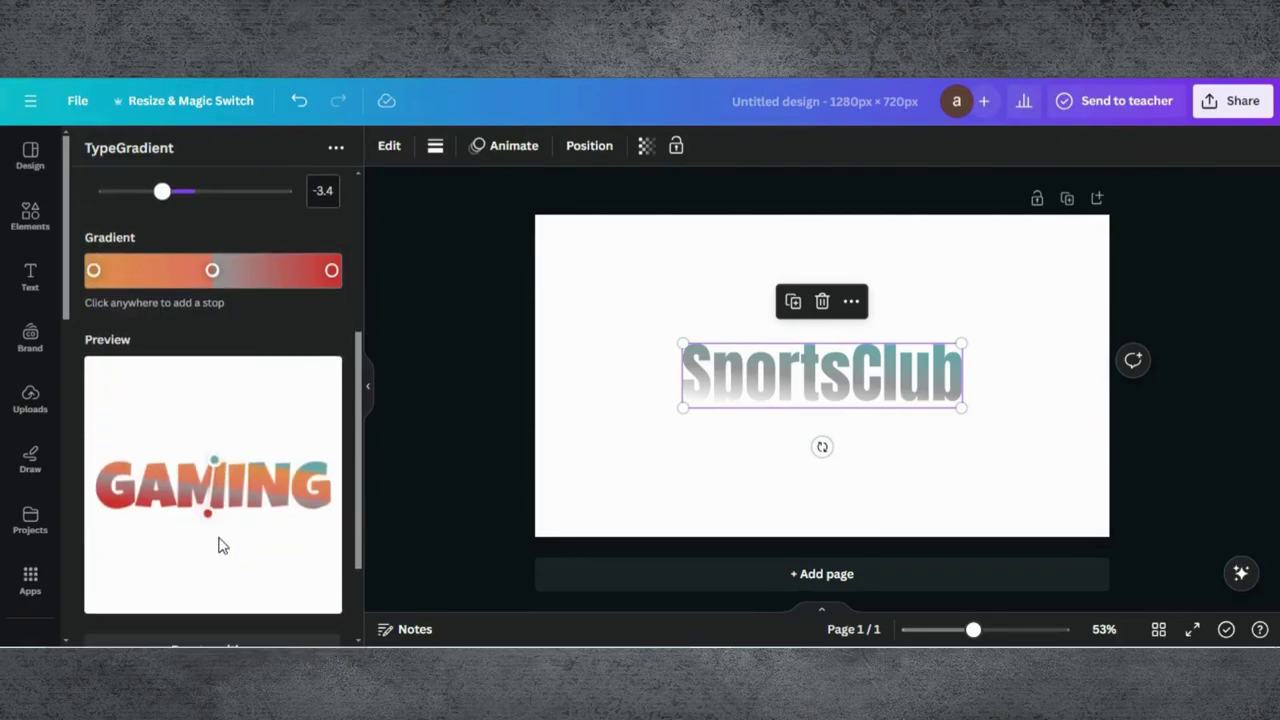
mouse_move(217, 461)
left_mouse_down()
mouse_move(224, 438)
mouse_move(215, 456)
left_mouse_up()
left_click_drag(207, 513, 264, 552)
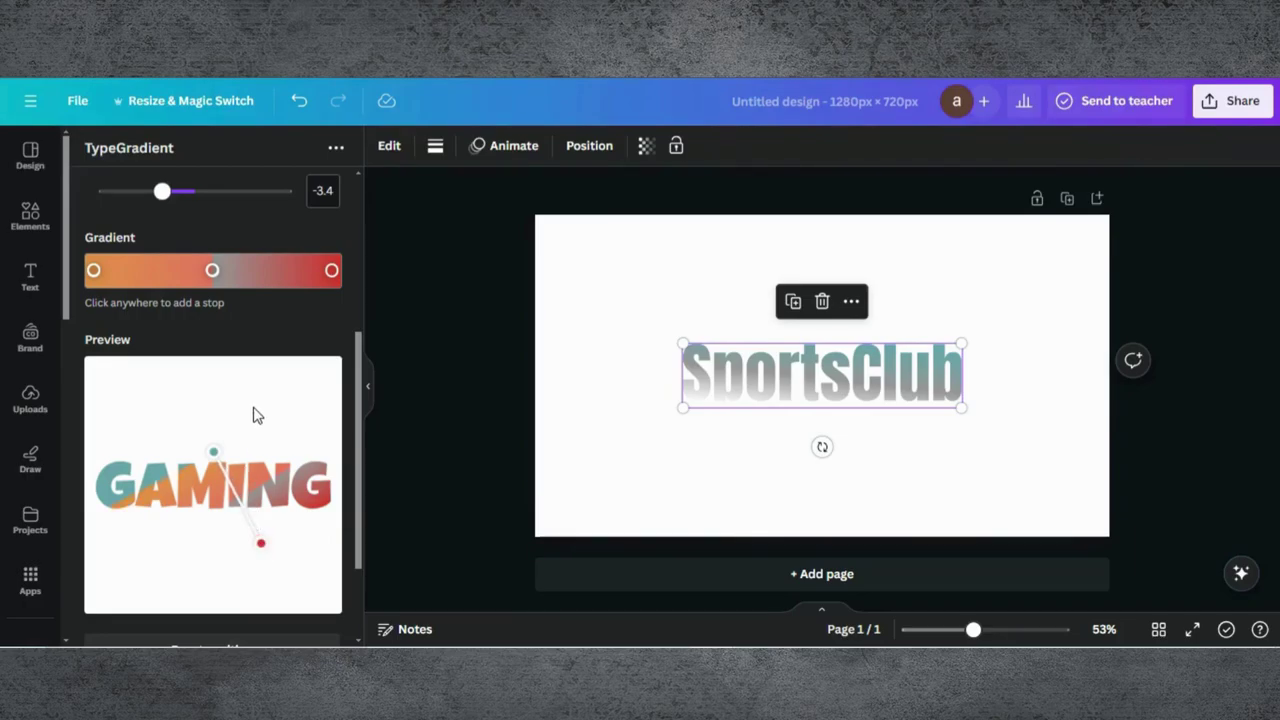
scroll(231, 580, "down", 3)
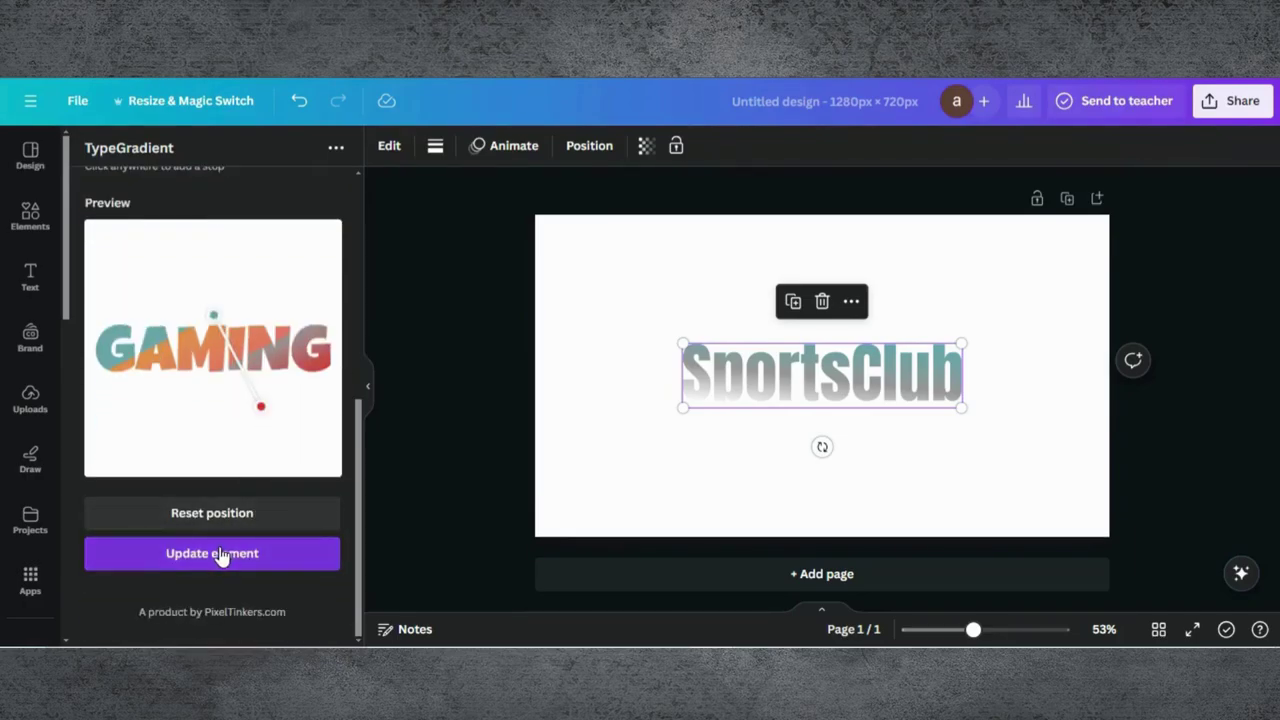
left_click(218, 563)
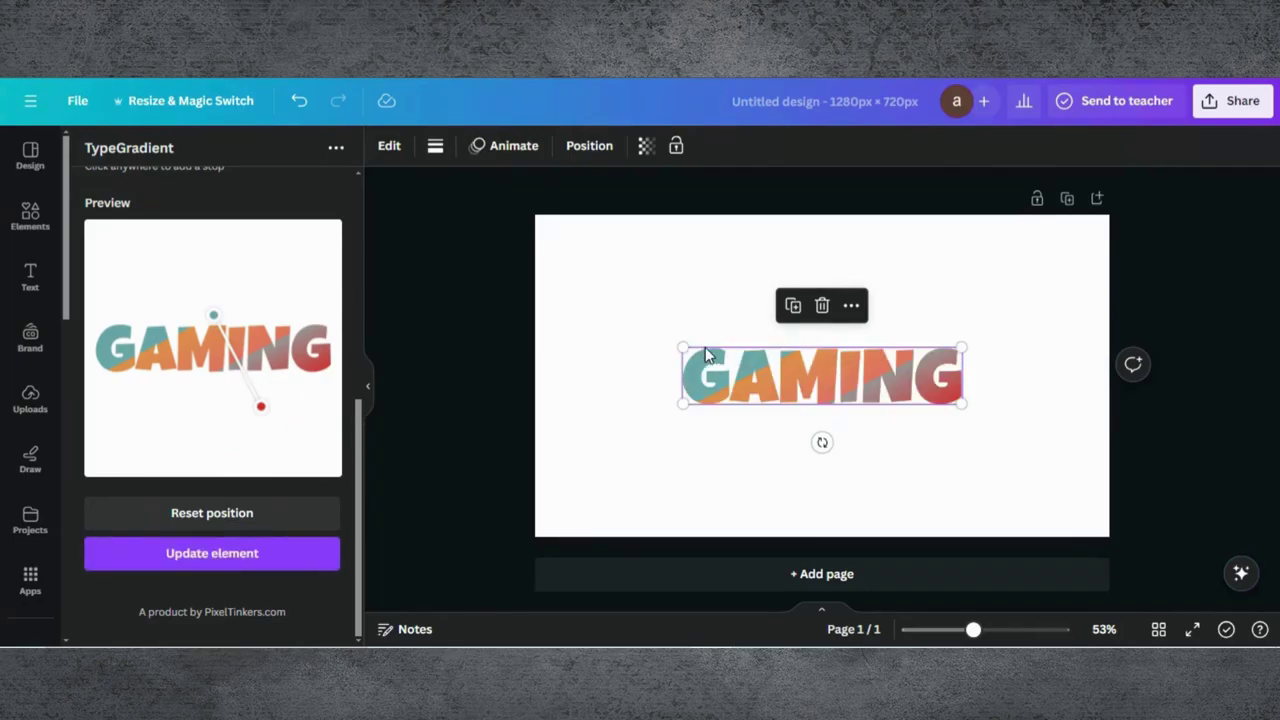
Move GAMING slightly lower, then upload Untitled design (10).png from the recent downloads and place it on the page
mouse_move(750, 372)
left_mouse_down()
mouse_move(750, 292)
mouse_move(760, 393)
left_mouse_up()
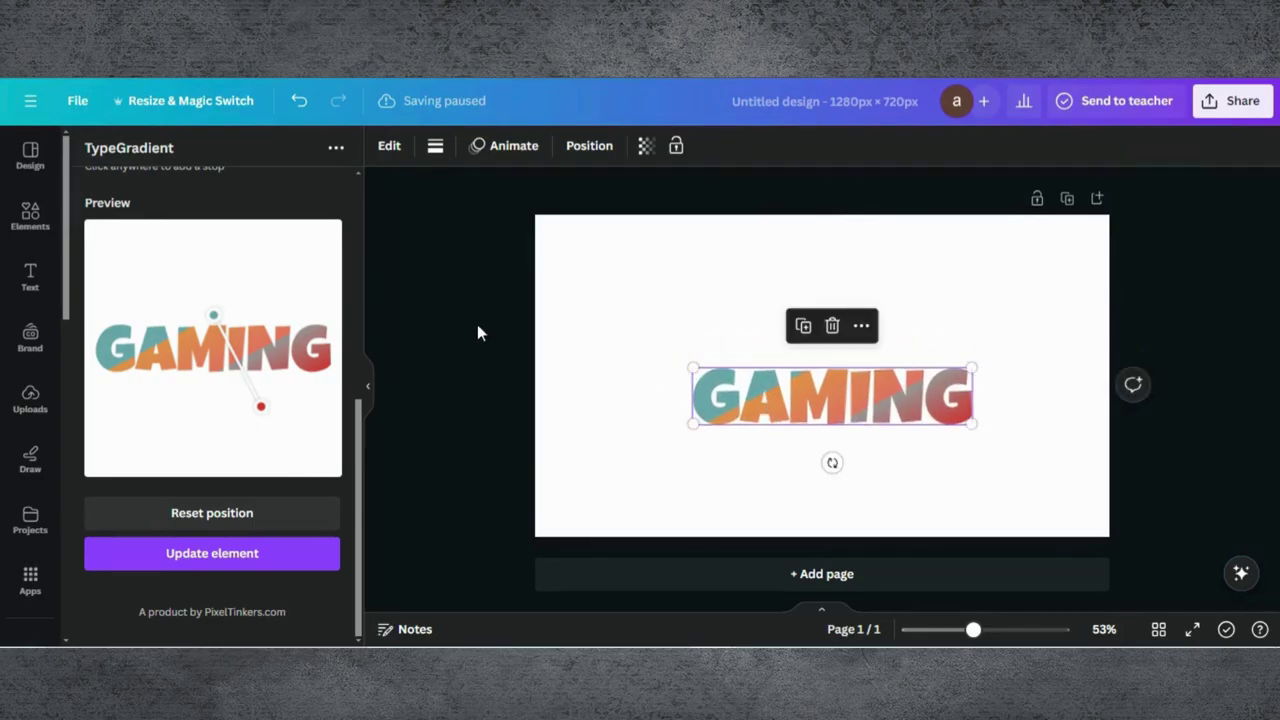
left_click(30, 405)
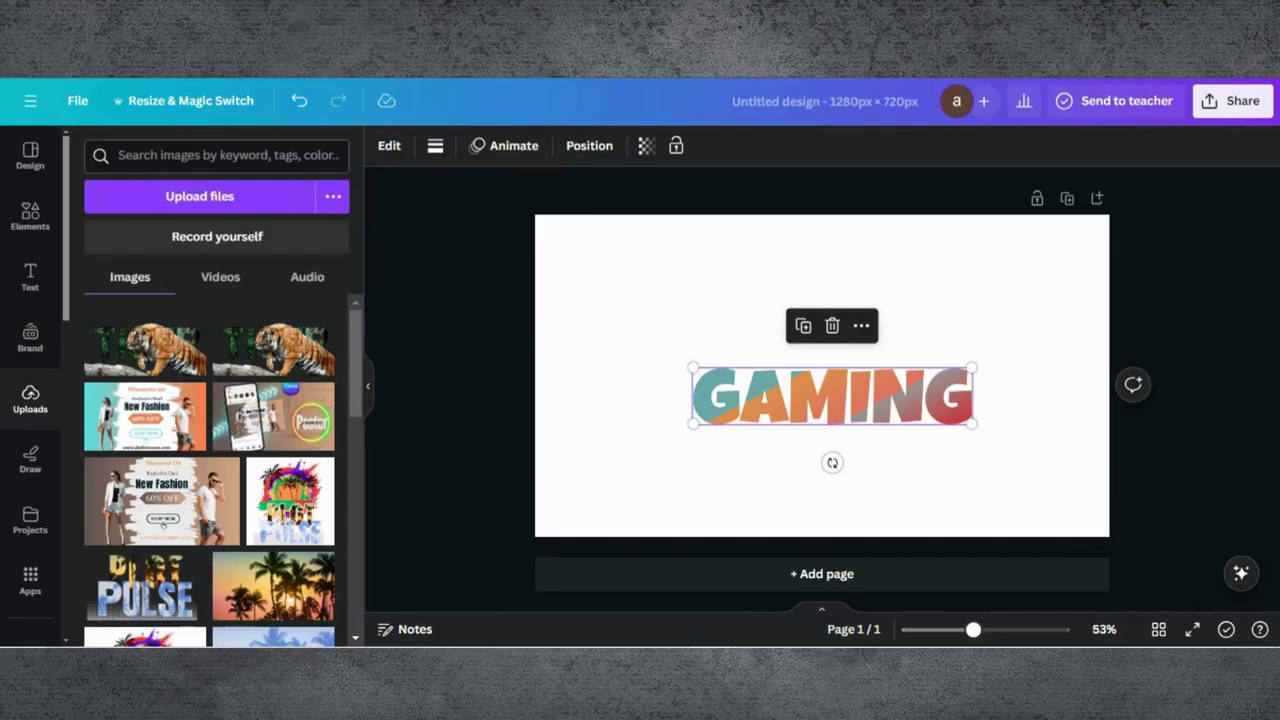
left_click_drag(960, 105, 213, 357)
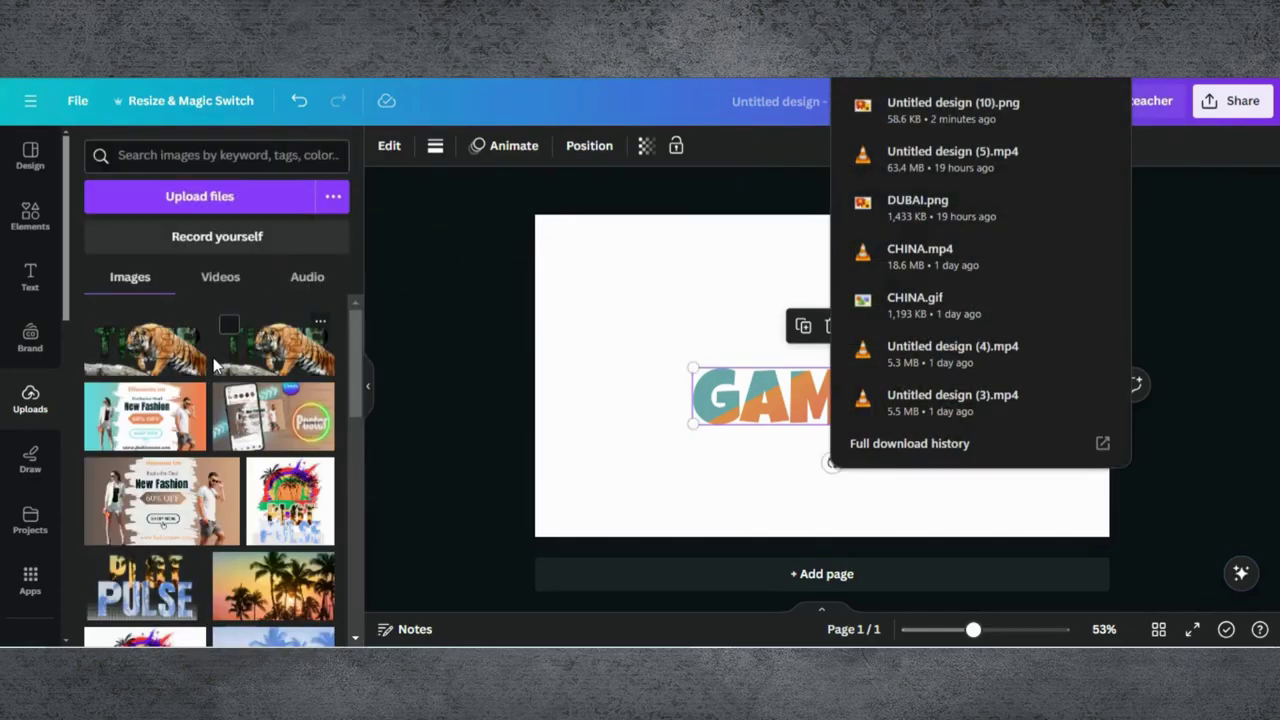
left_click(462, 292)
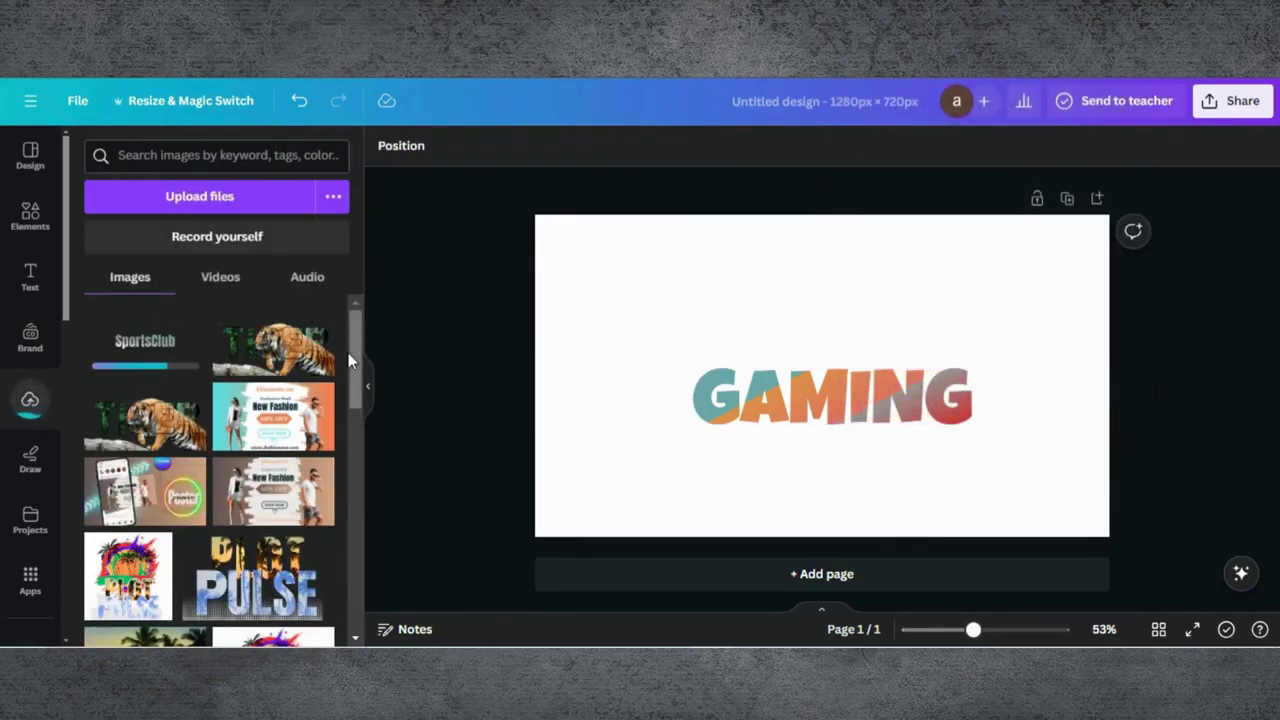
left_click(148, 344)
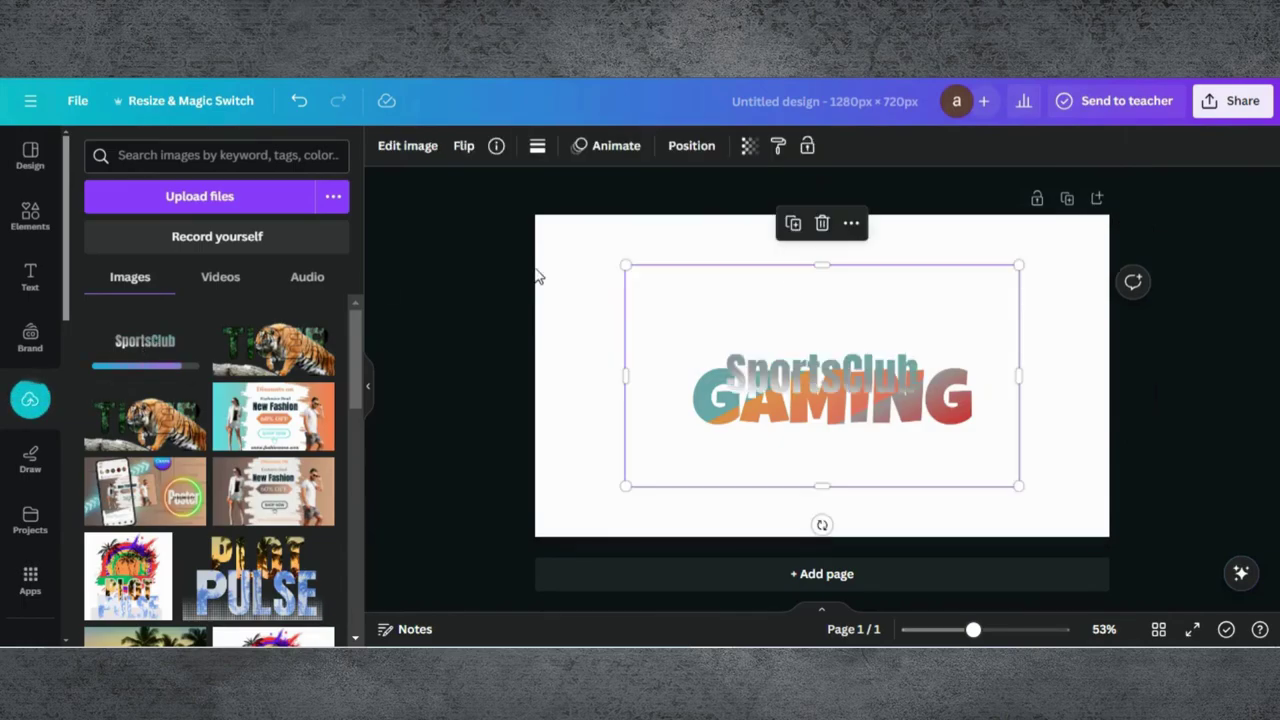
Enlarge the SportsClub image to the page's width, shrink GAMING, and crop the empty area below the SportsClub lettering
left_click_drag(808, 374, 719, 323)
left_click_drag(926, 435, 1125, 523)
left_click(958, 440)
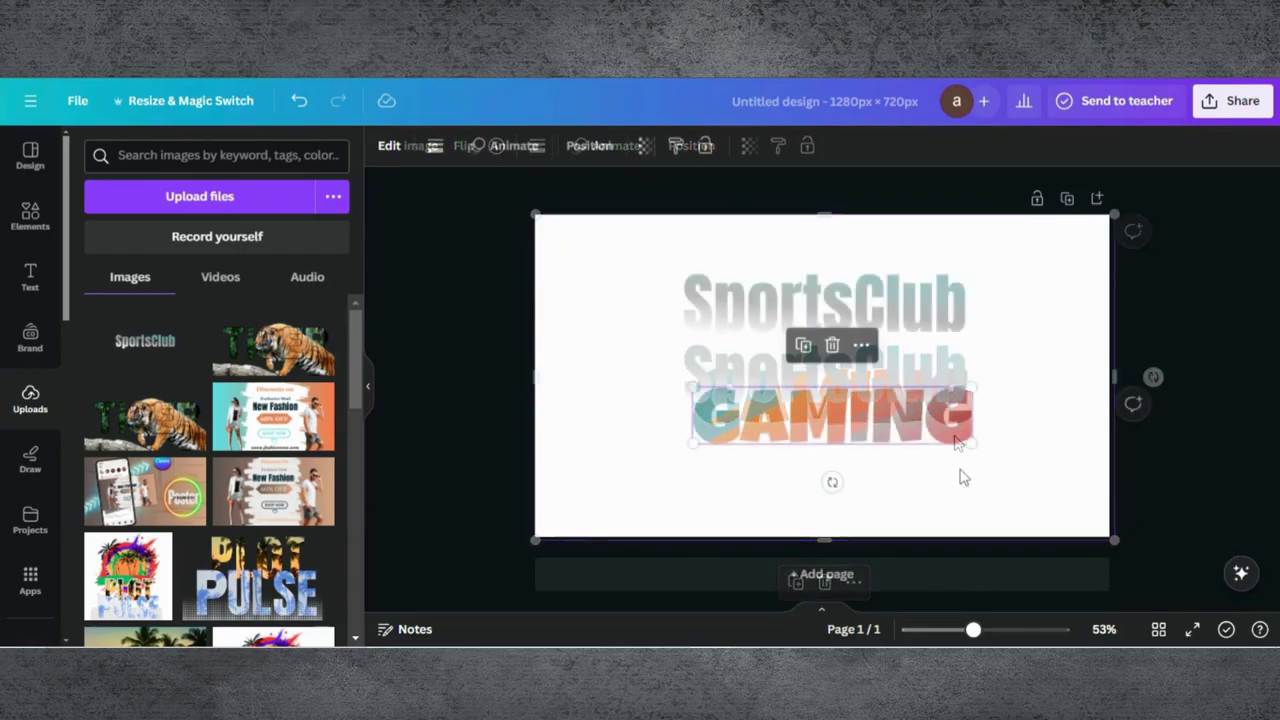
left_click_drag(974, 440, 869, 404)
left_click_drag(850, 320, 843, 374)
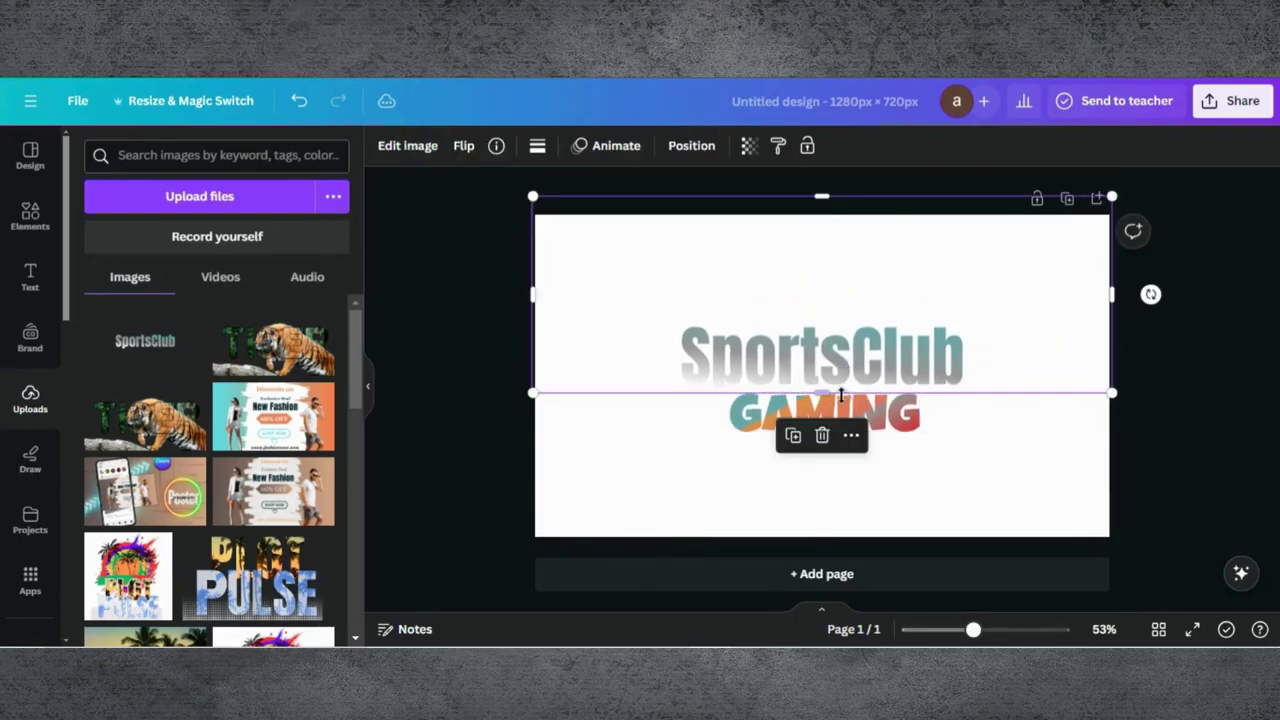
Enlarge GAMING slightly and center it directly beneath SportsClub
left_click(916, 426)
left_click_drag(916, 430, 950, 444)
left_click_drag(871, 415, 857, 415)
Give the SportsClub image a white Glow shadow with size 11 and intensity 100
left_click(963, 291)
left_click(419, 150)
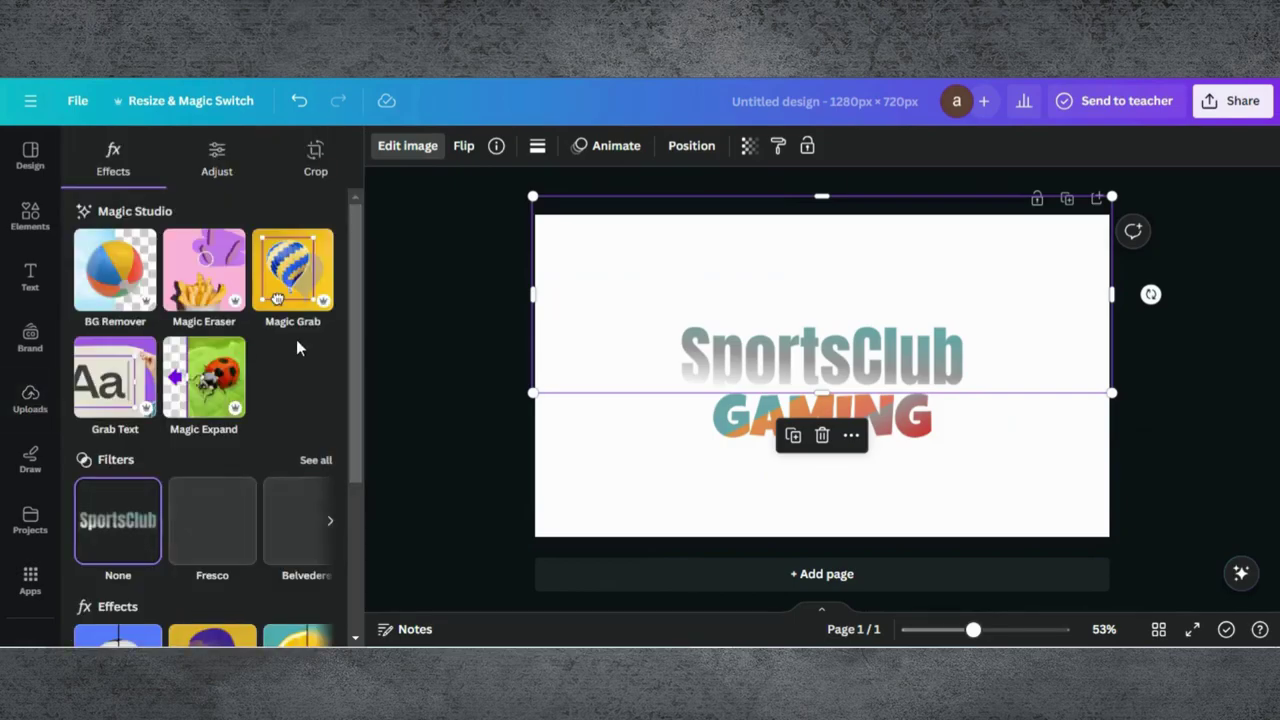
scroll(197, 440, "down", 3)
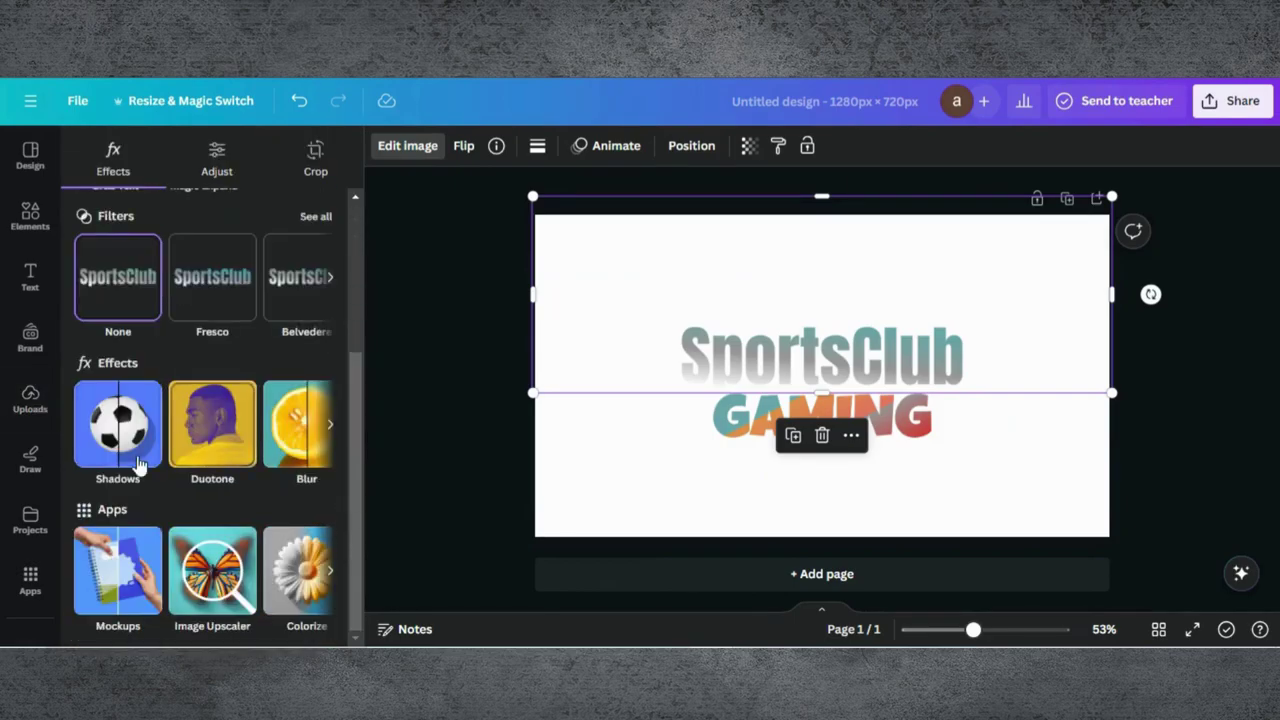
left_click(118, 440)
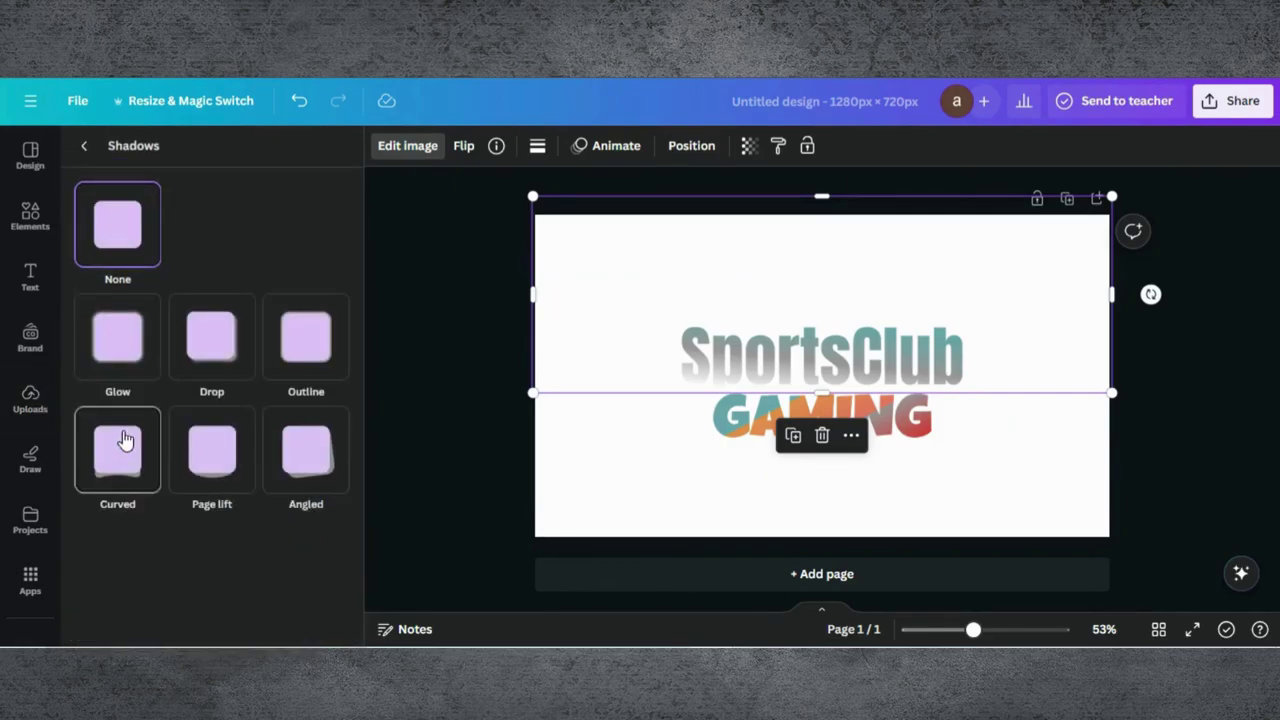
left_click(97, 369)
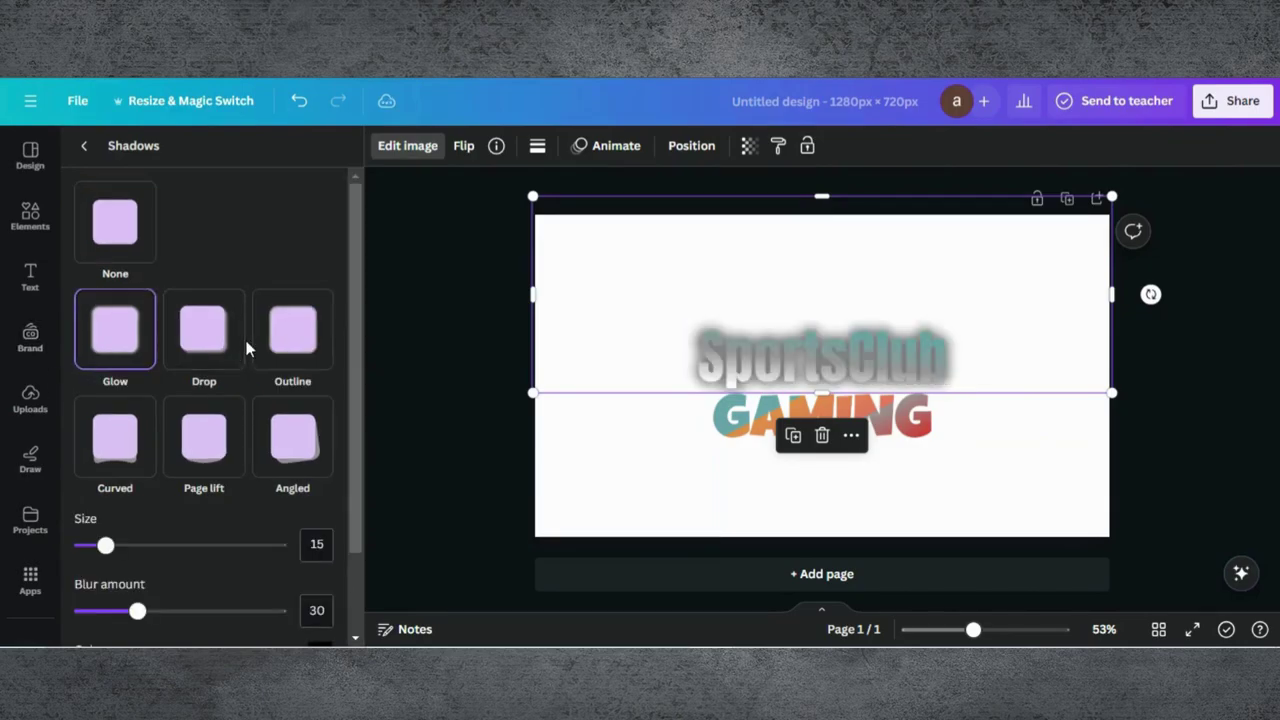
scroll(181, 492, "down", 2)
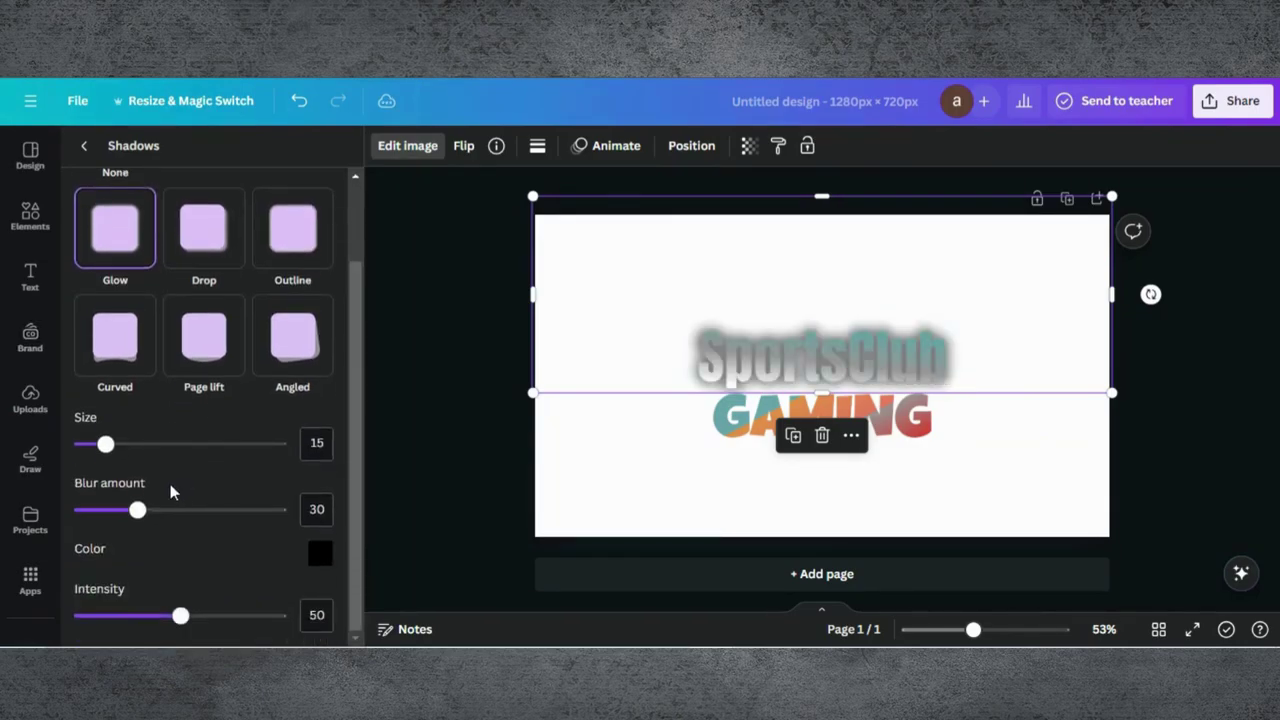
left_click(316, 560)
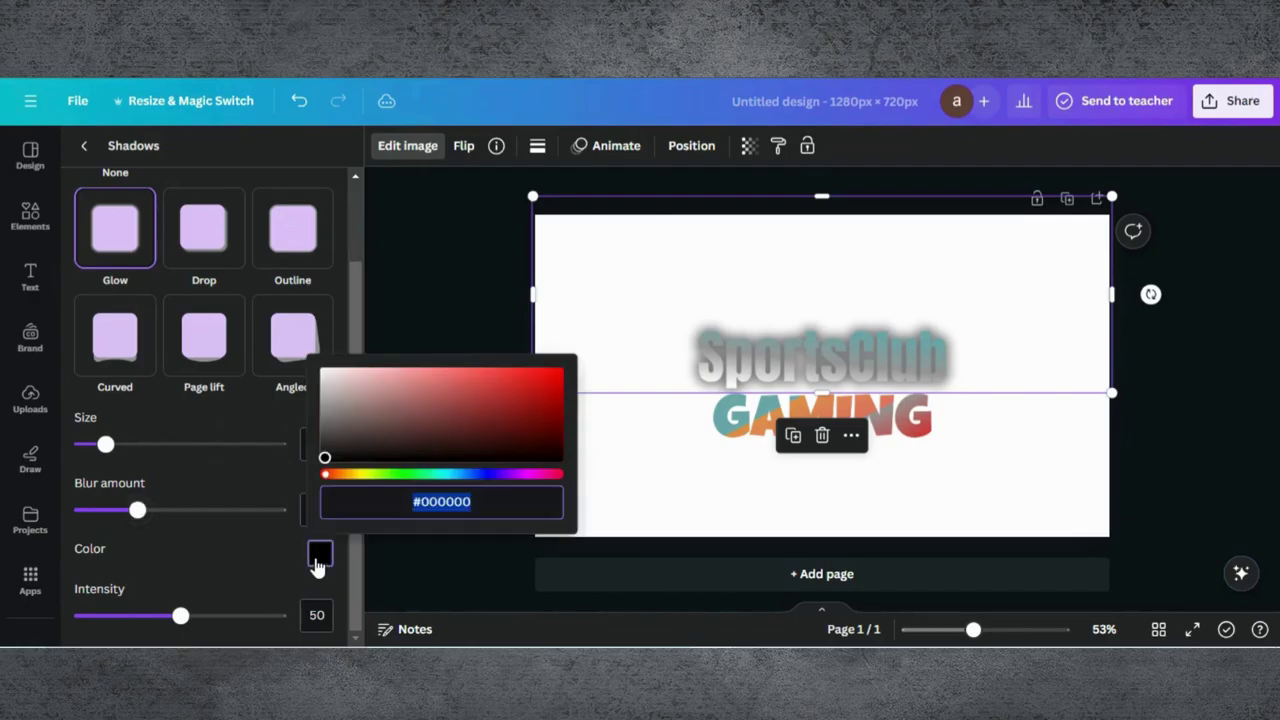
left_click(333, 383)
left_click_drag(106, 444, 97, 444)
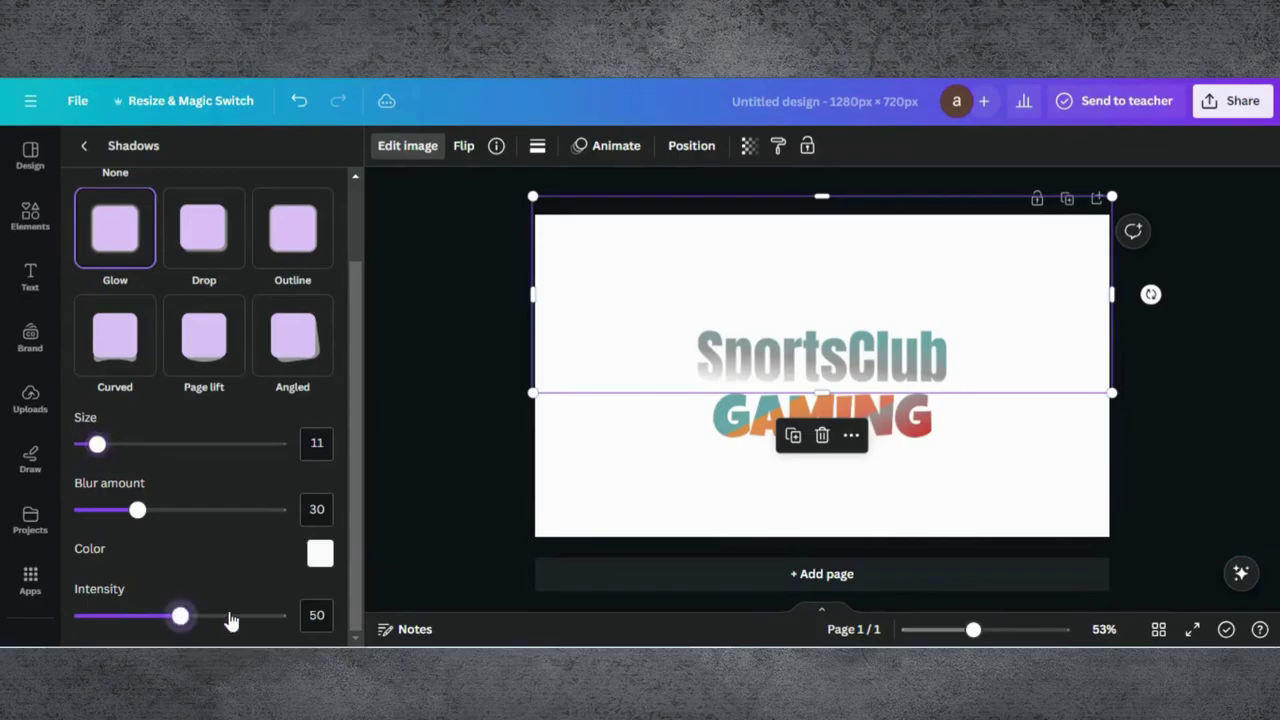
left_click_drag(231, 617, 337, 601)
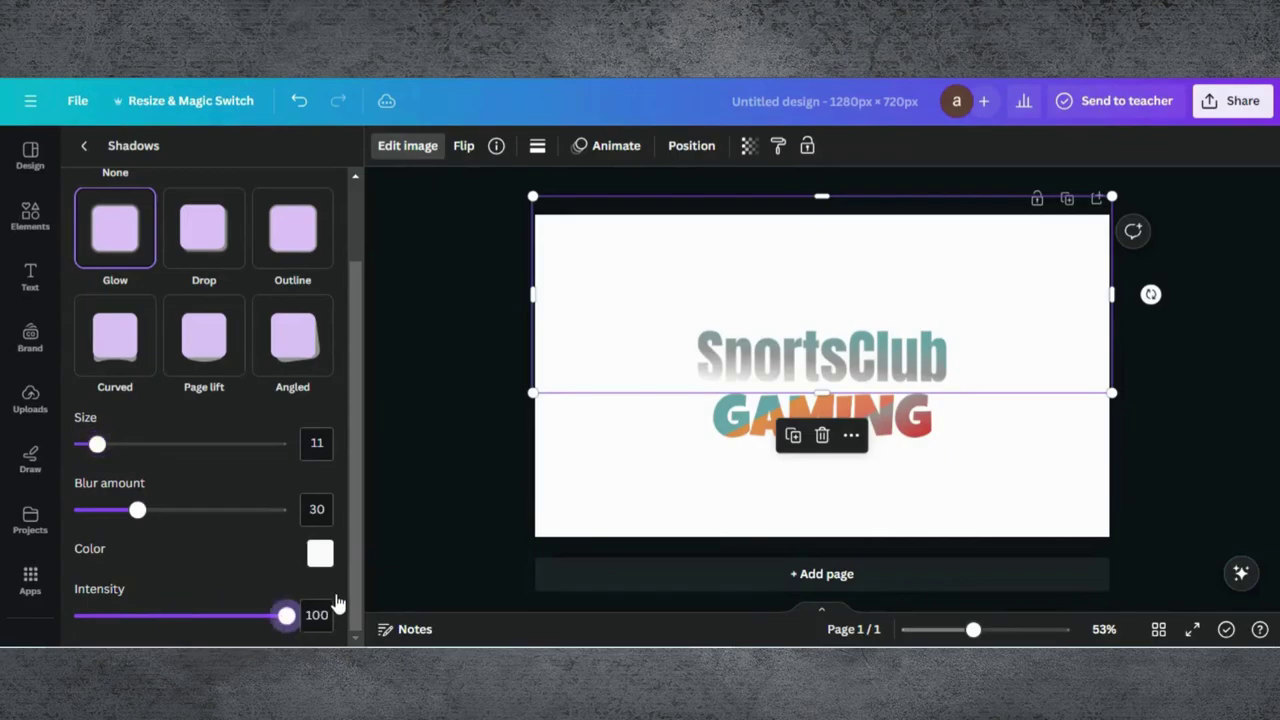
left_click(434, 371)
Set the page background to the coral red from GAMING's photo colors
left_click(583, 457)
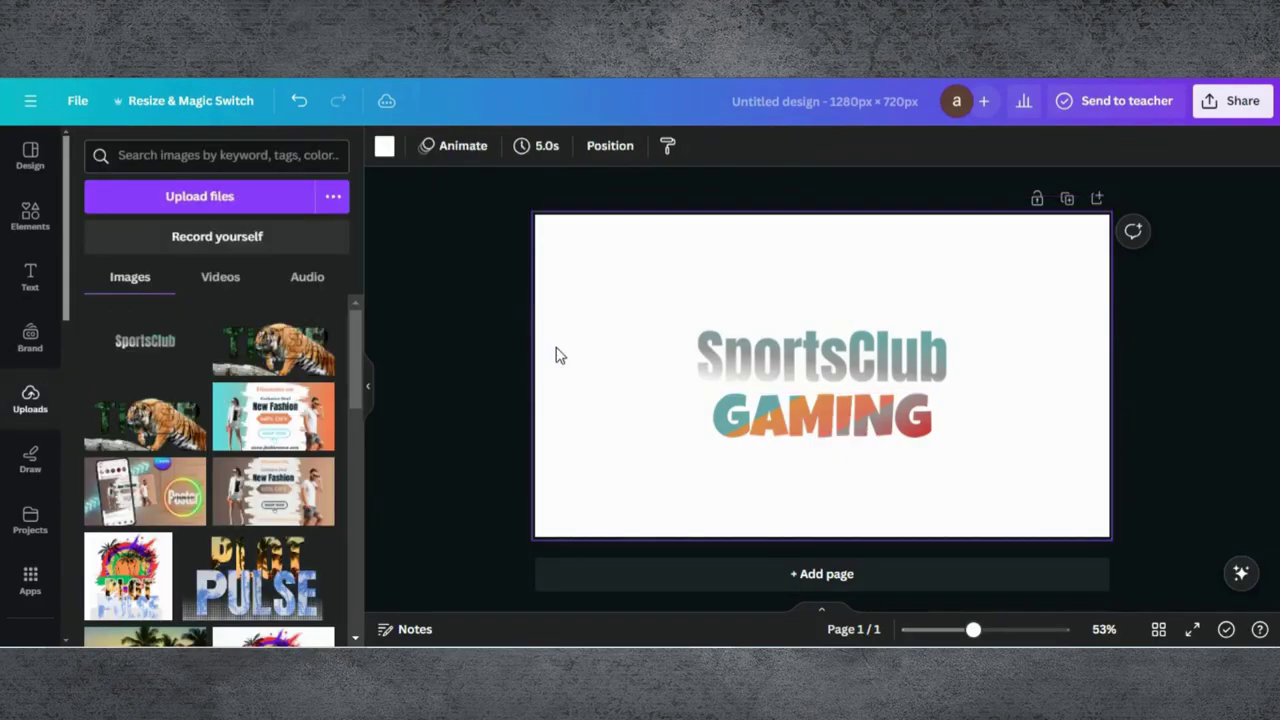
left_click(385, 148)
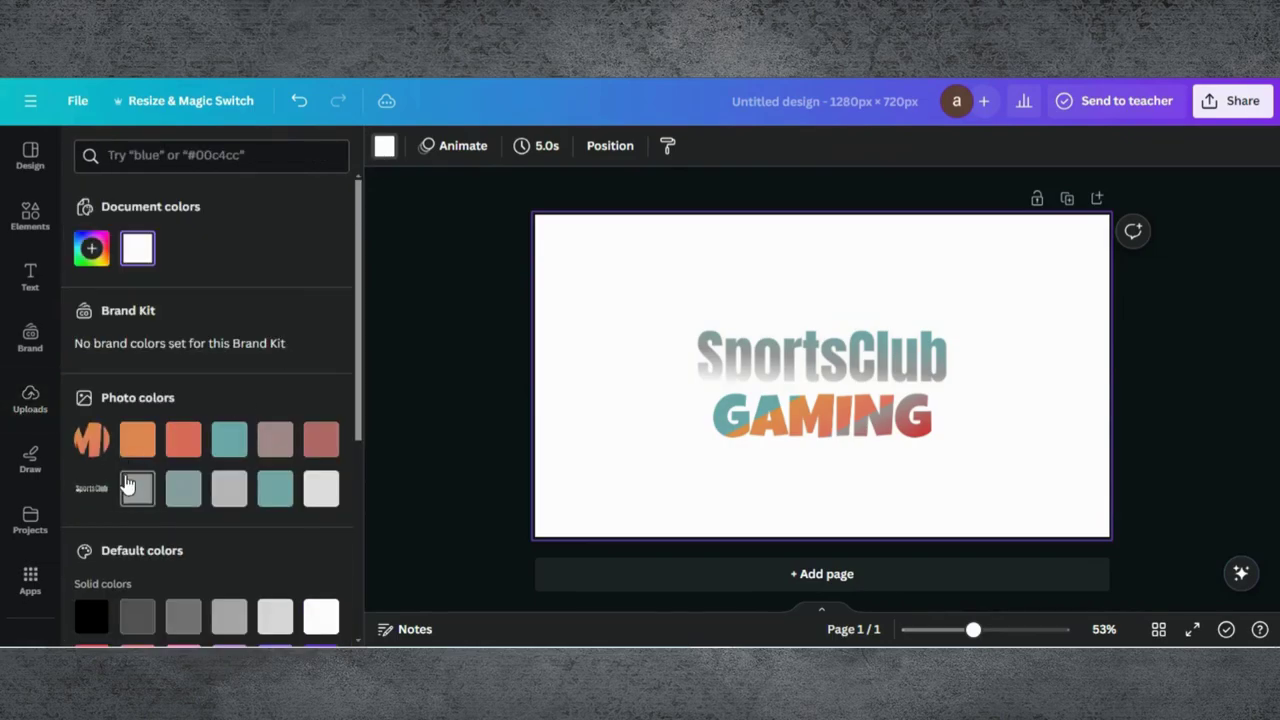
scroll(127, 484, "down", 3)
scroll(148, 330, "up", 2)
left_click(176, 314)
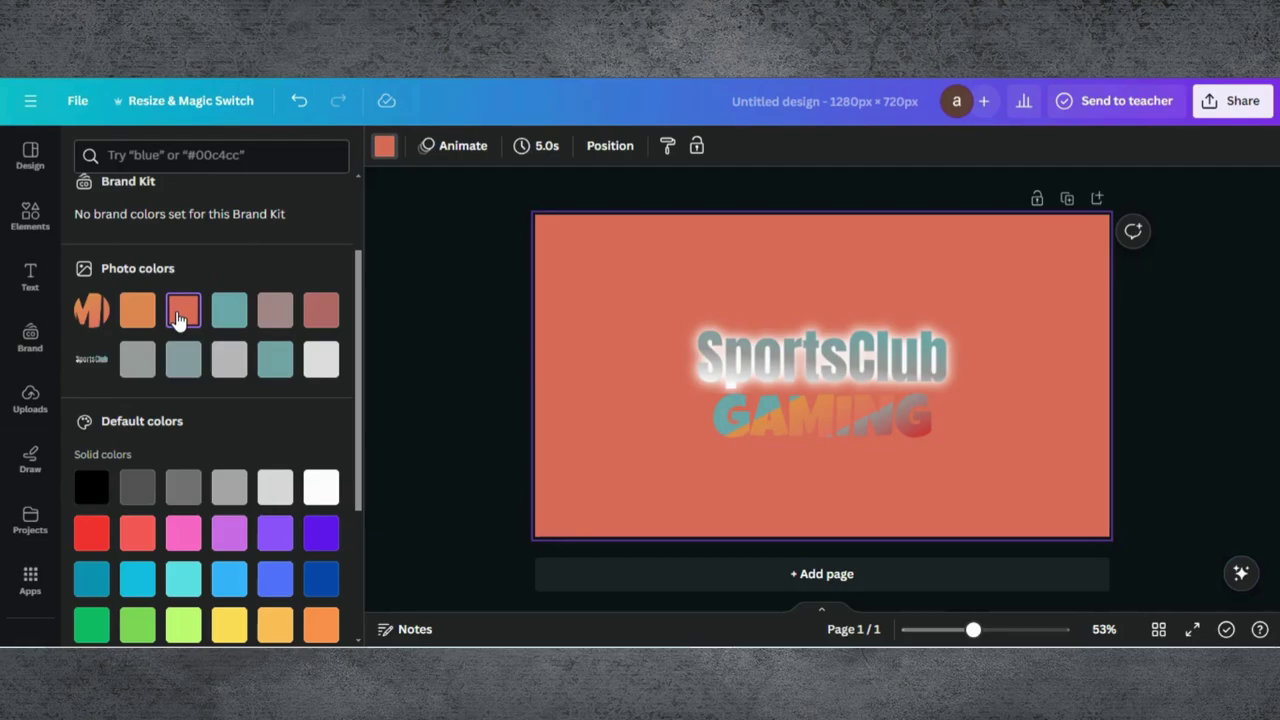
Trim the SportsClub image close around its lettering, then enlarge GAMING slightly and re-center it beneath
left_click(765, 371)
left_click_drag(700, 330, 807, 368)
left_click(788, 420)
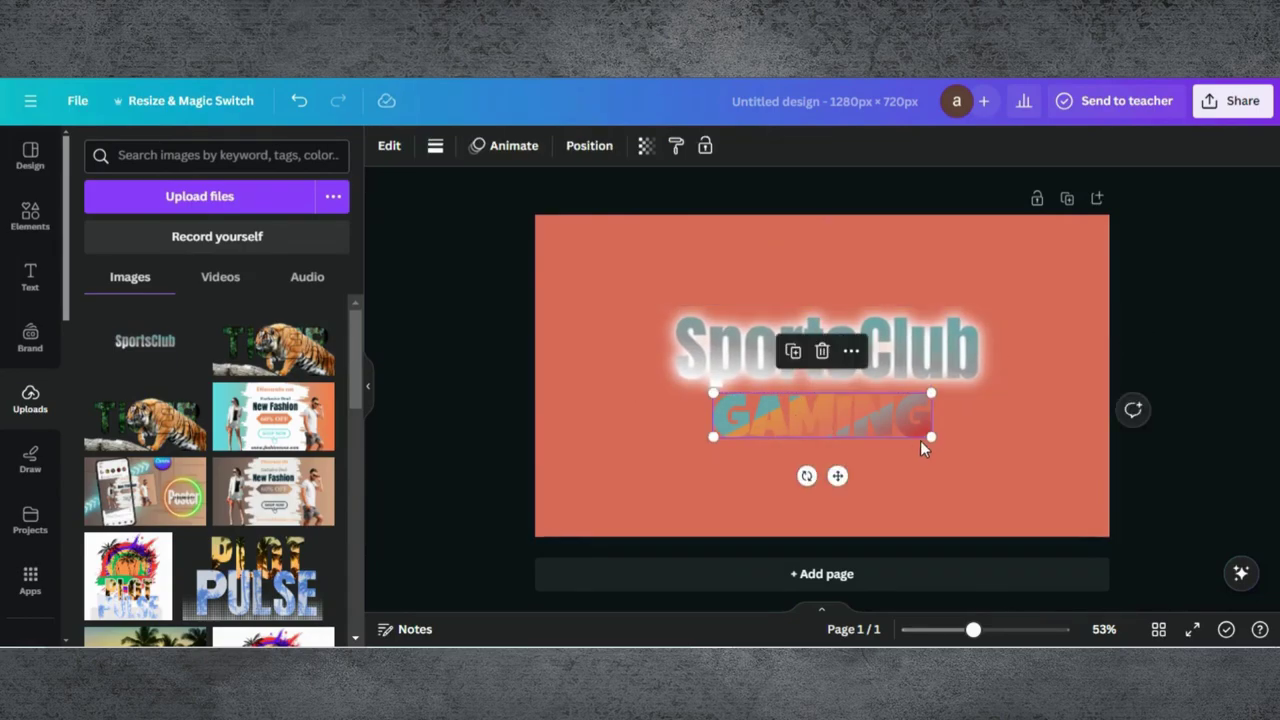
left_click_drag(931, 437, 942, 439)
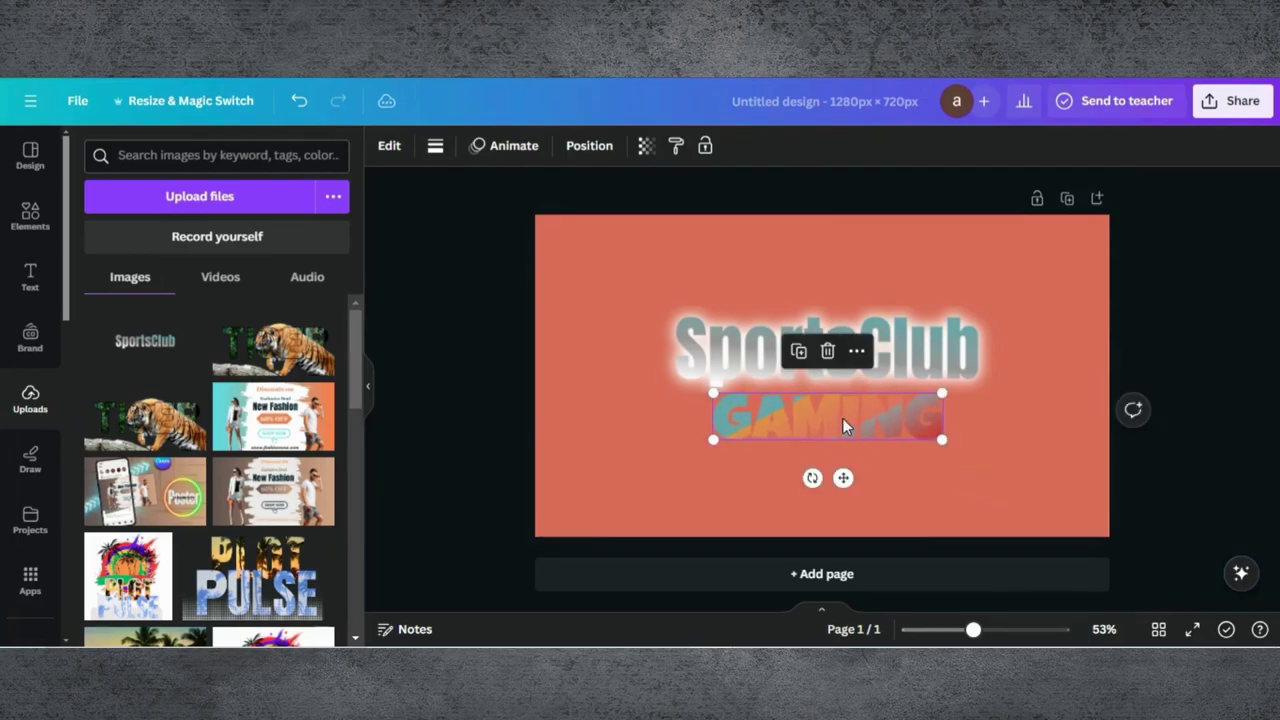
left_click_drag(799, 429, 793, 429)
left_click(577, 380)
Switch the SportsClub image's shadow effect to Outline
left_click(743, 378)
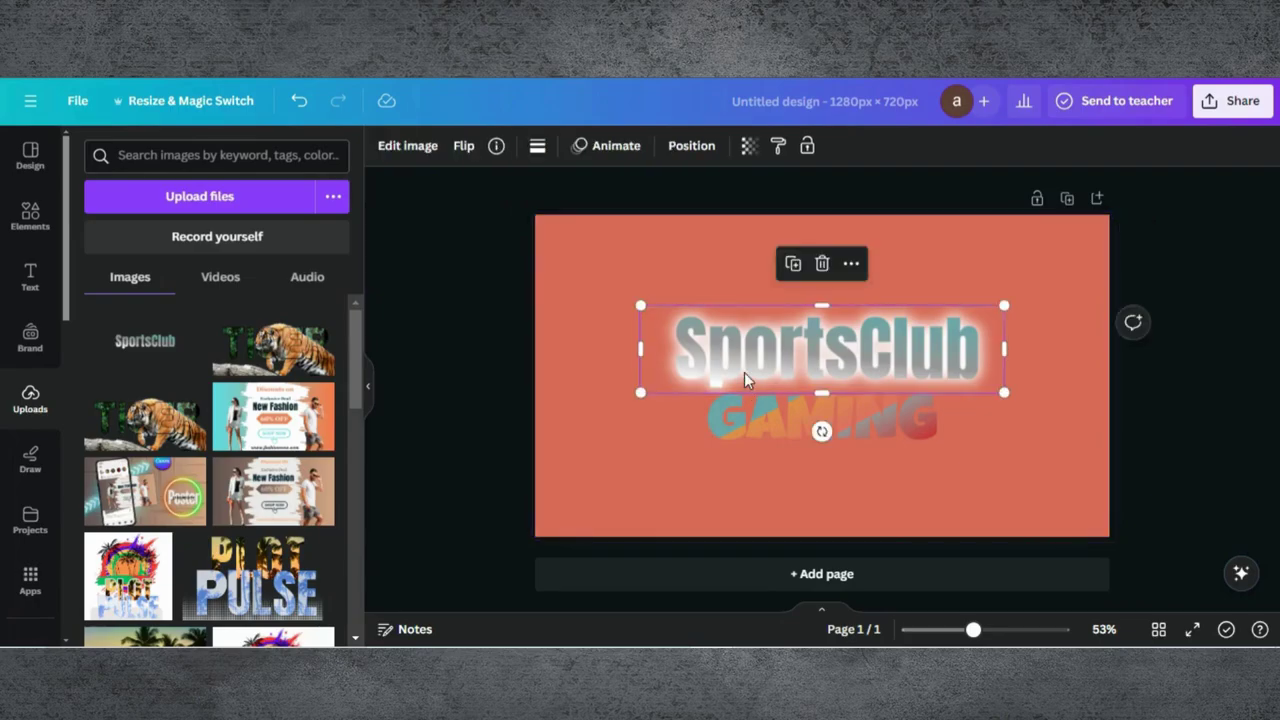
left_click(388, 150)
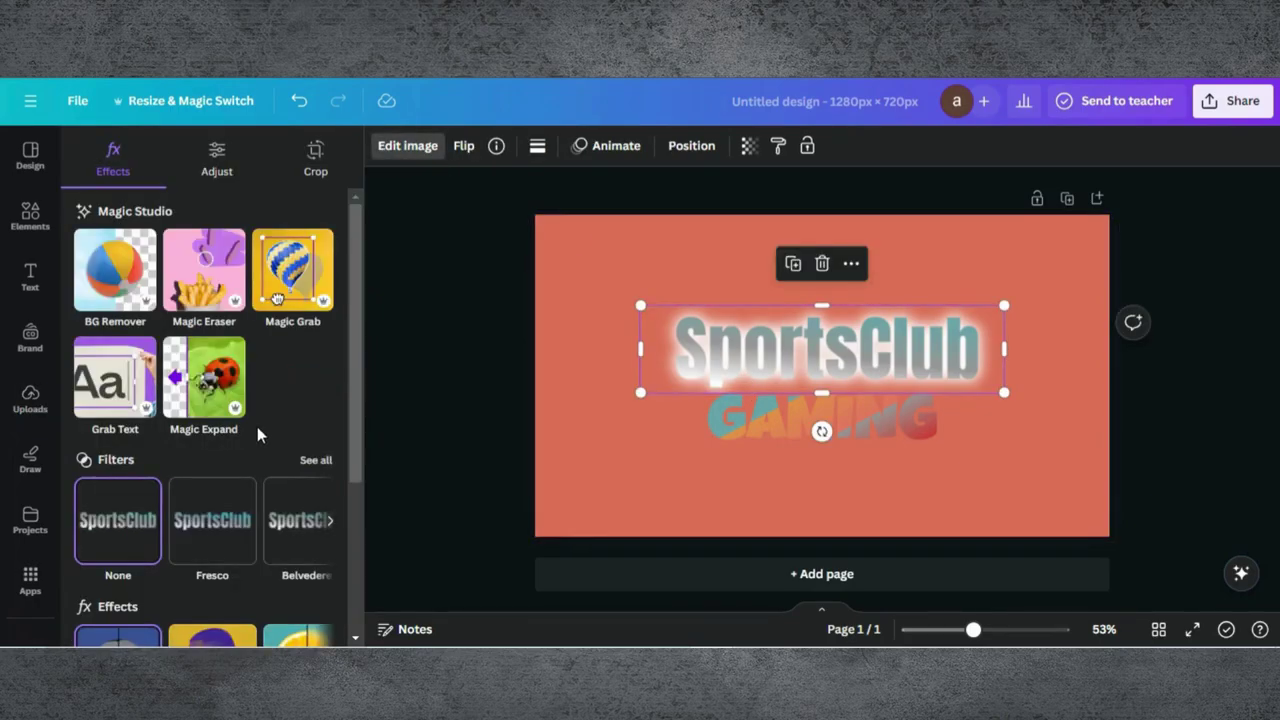
scroll(257, 434, "down", 3)
left_click(117, 442)
left_click(292, 345)
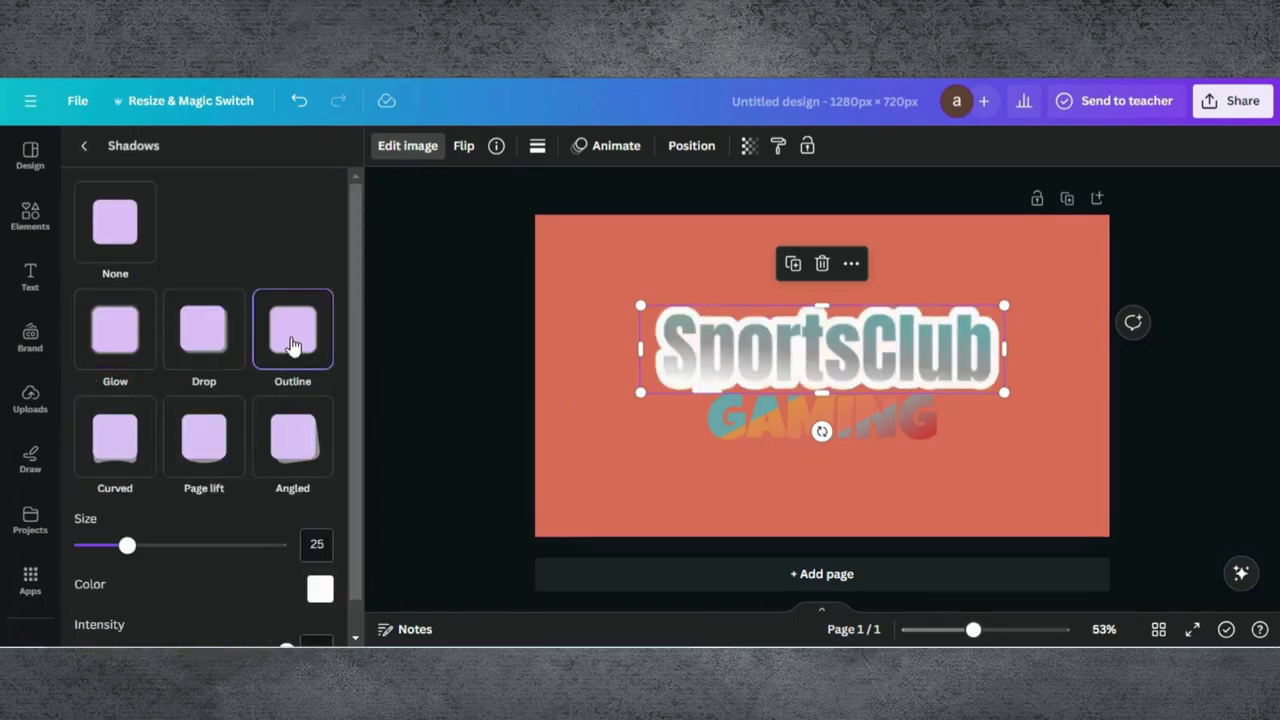
Set the SportsClub outline's size to 14 and its color to dark brown #493333
left_click_drag(129, 546, 105, 546)
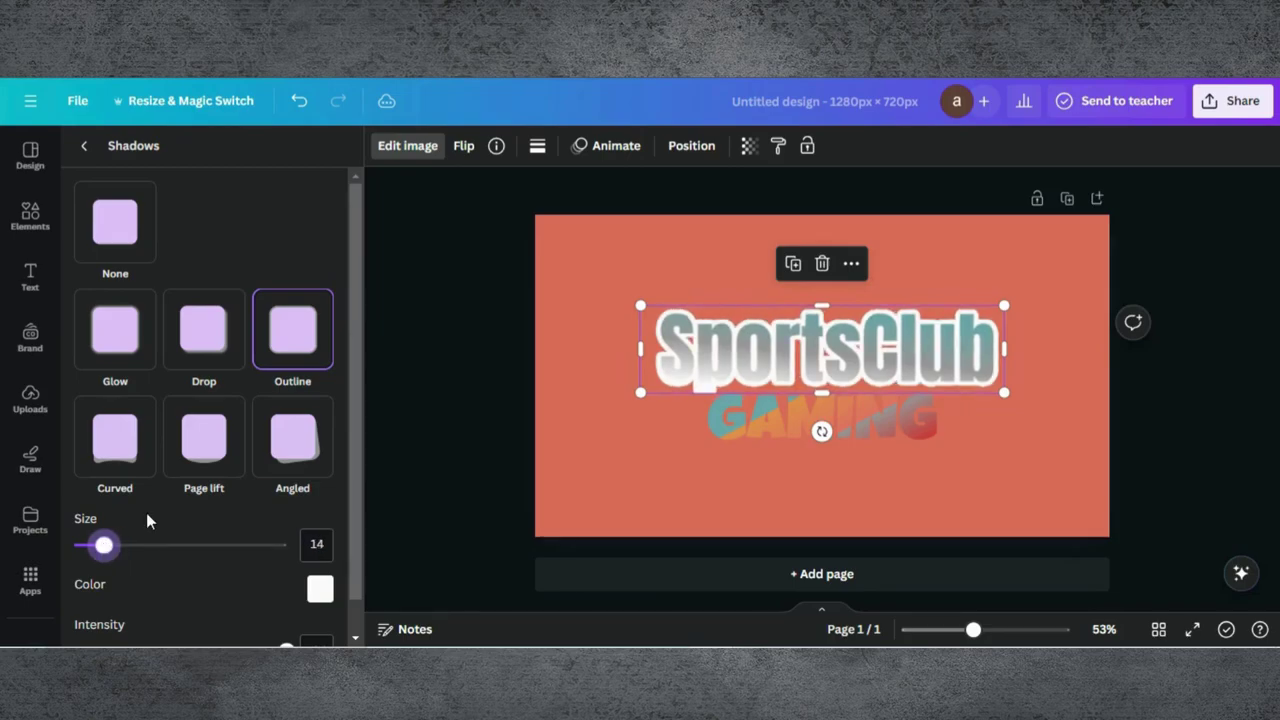
left_click(320, 590)
left_click_drag(394, 480, 392, 475)
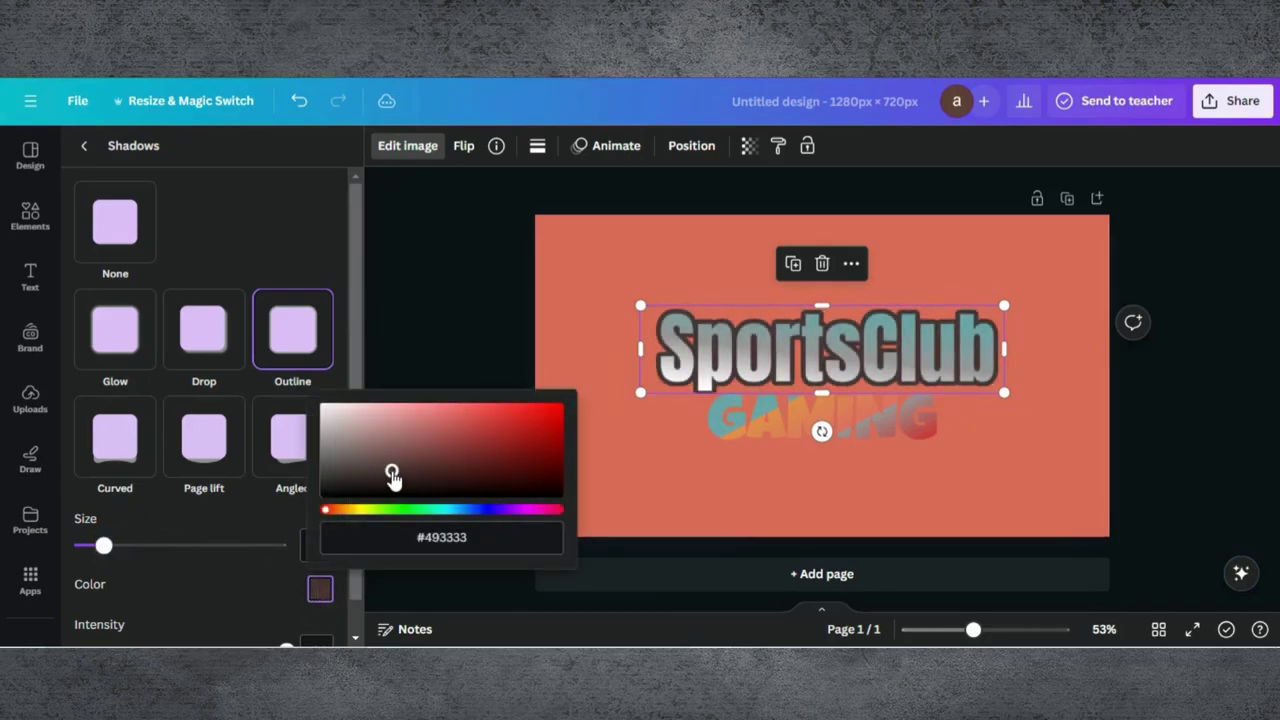
scroll(253, 506, "down", 1)
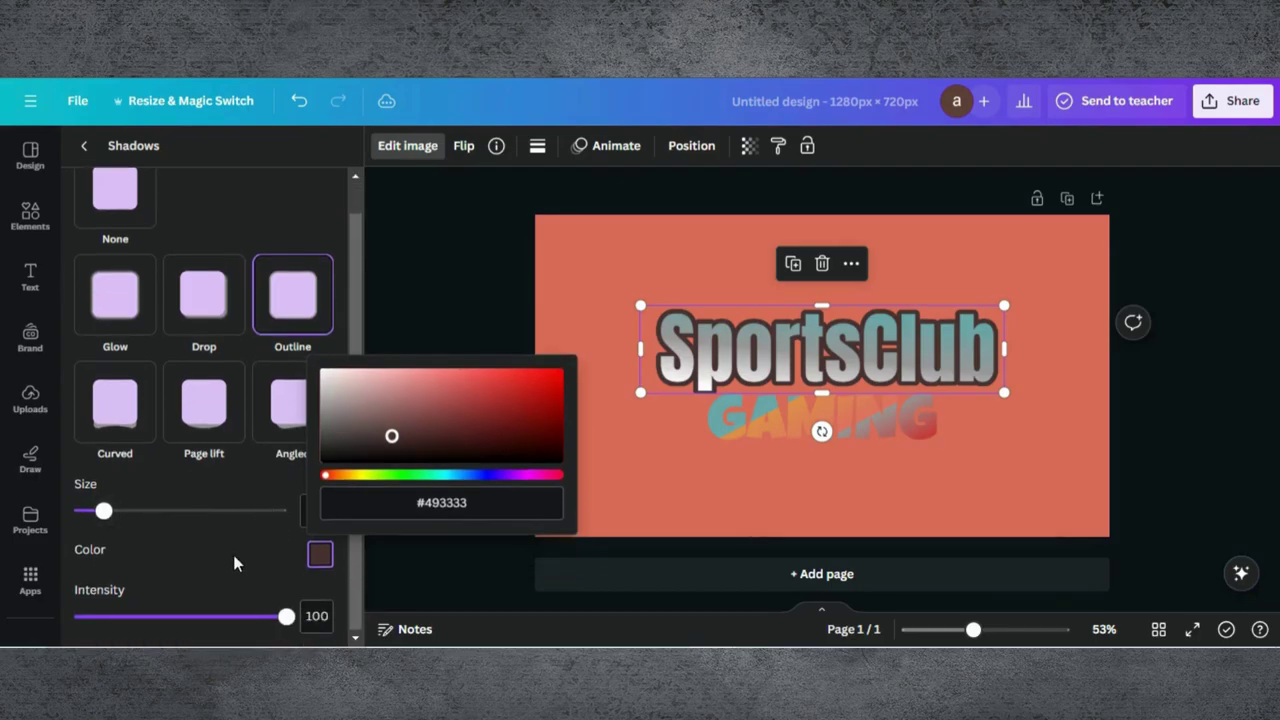
left_click(437, 298)
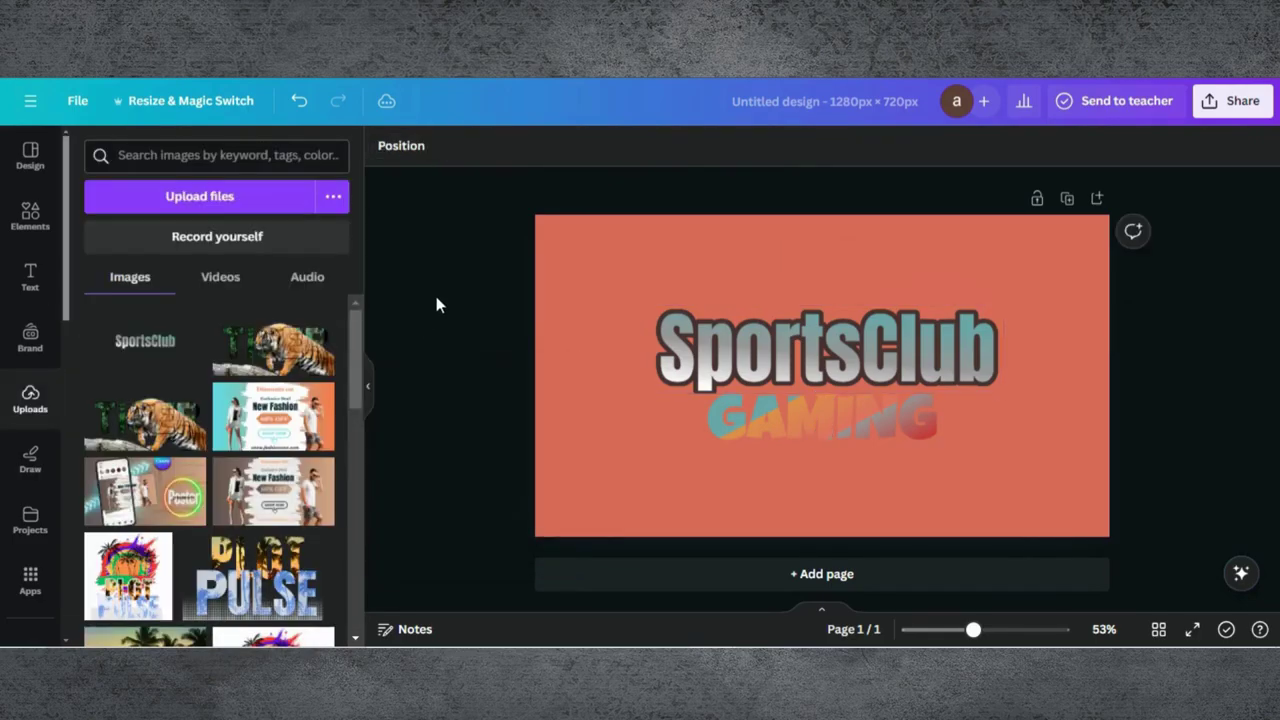
Download the design as a PNG with a transparent background
left_click(1254, 110)
scroll(1014, 323, "down", 1)
left_click(993, 465)
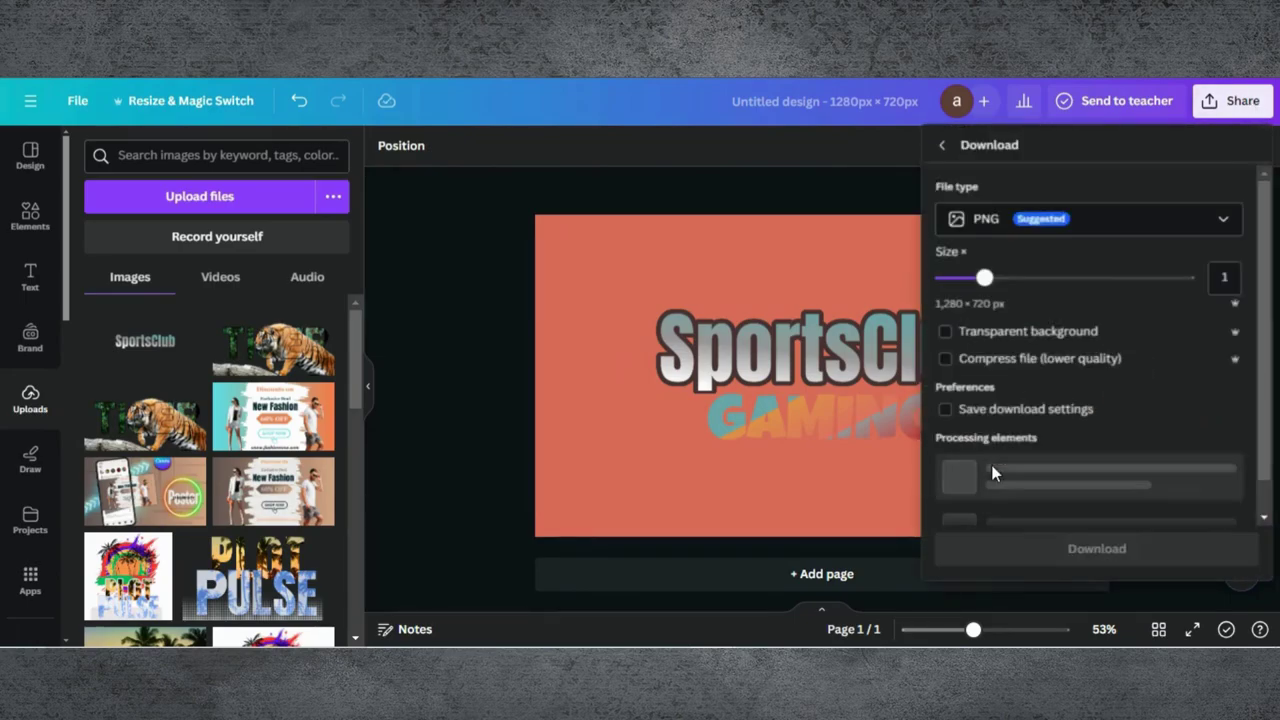
left_click(994, 335)
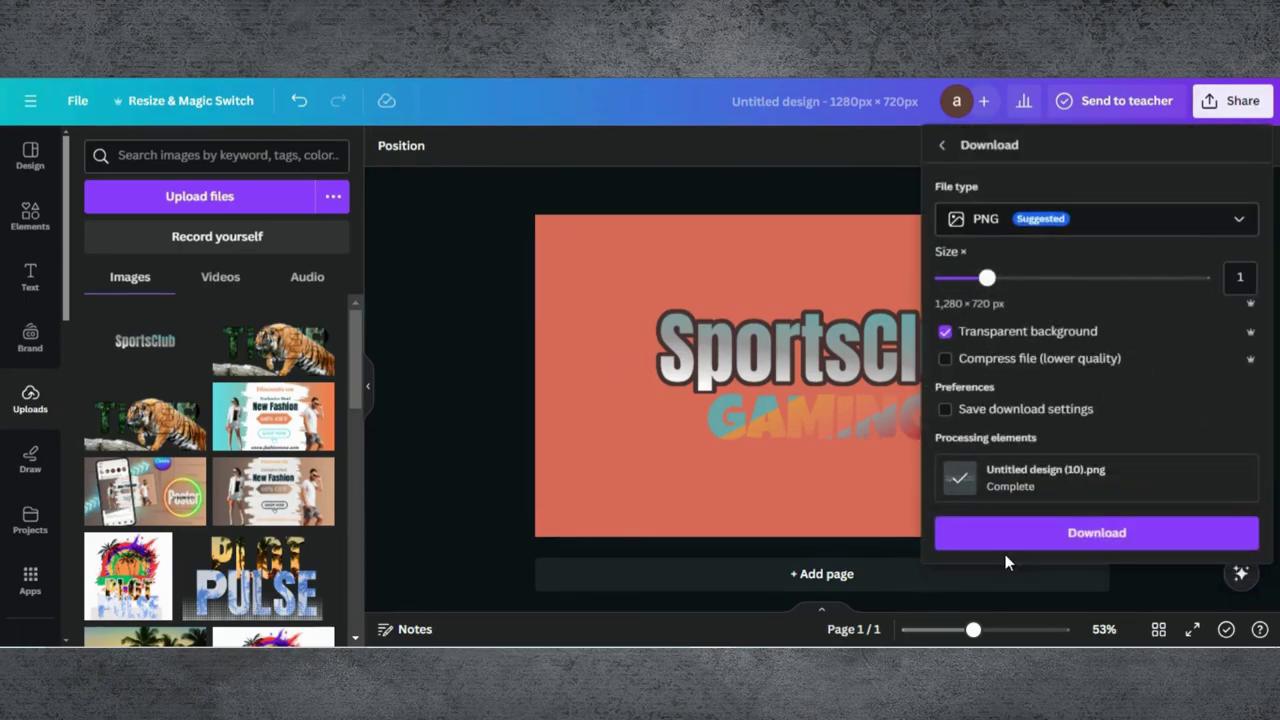
left_click(1009, 523)
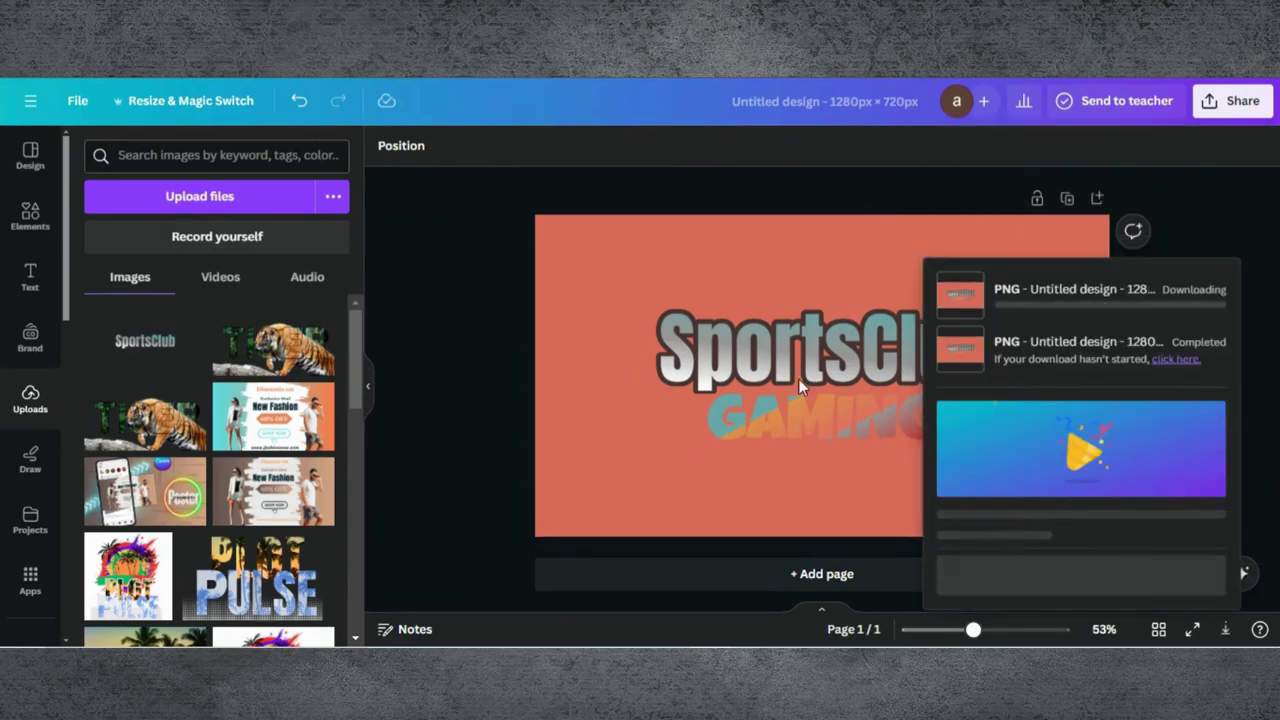
left_click(426, 316)
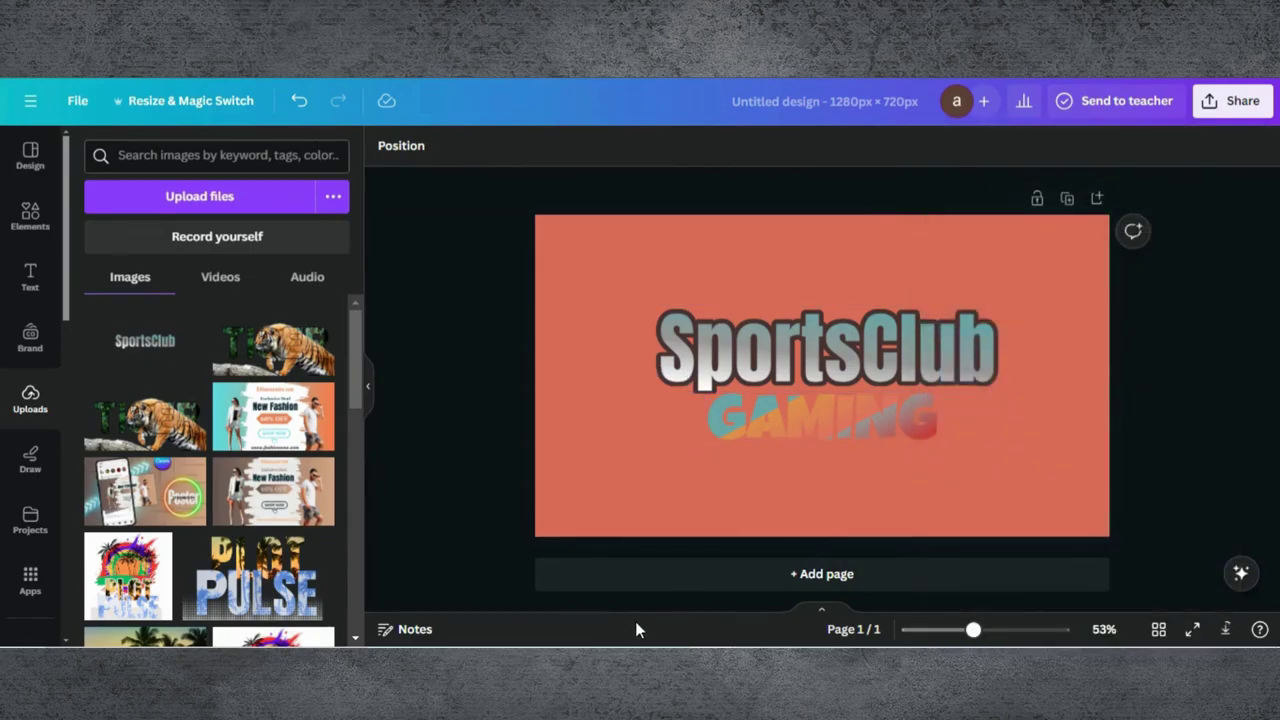
Add a second page, upload the newly downloaded SportsClub GAMING PNG and place it there
left_click(683, 585)
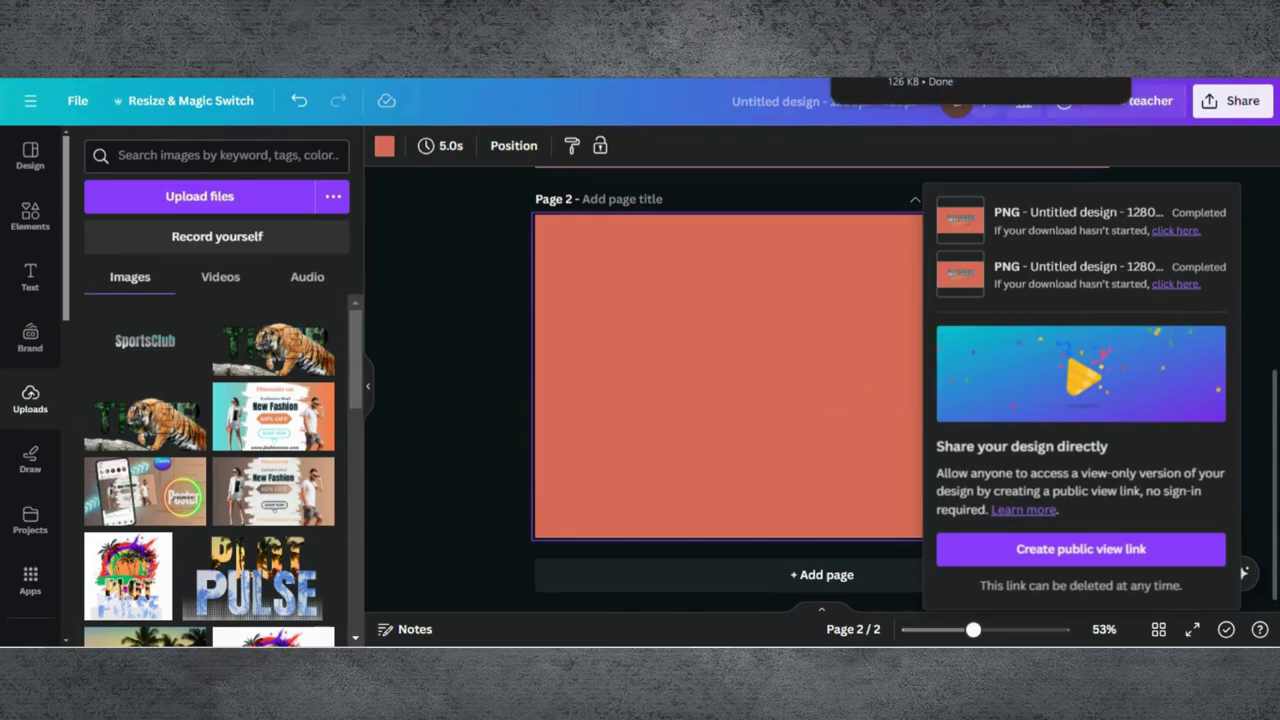
left_click_drag(960, 86, 112, 323)
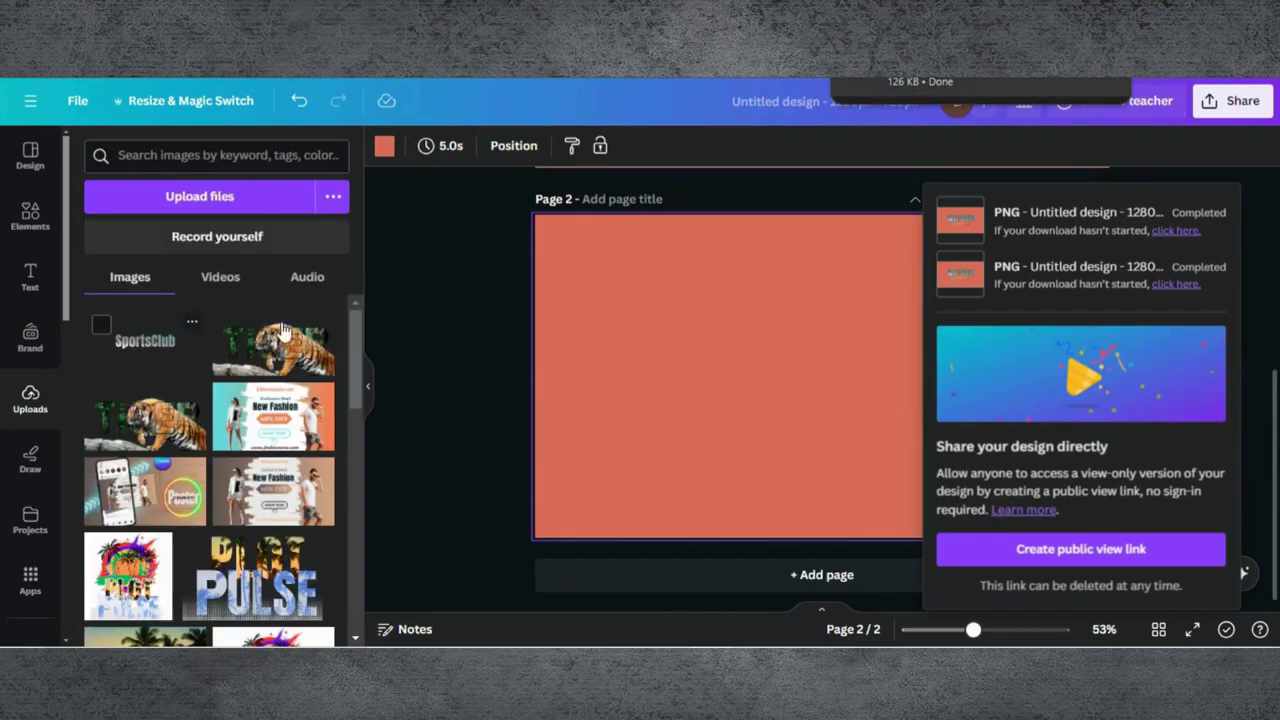
left_click(432, 349)
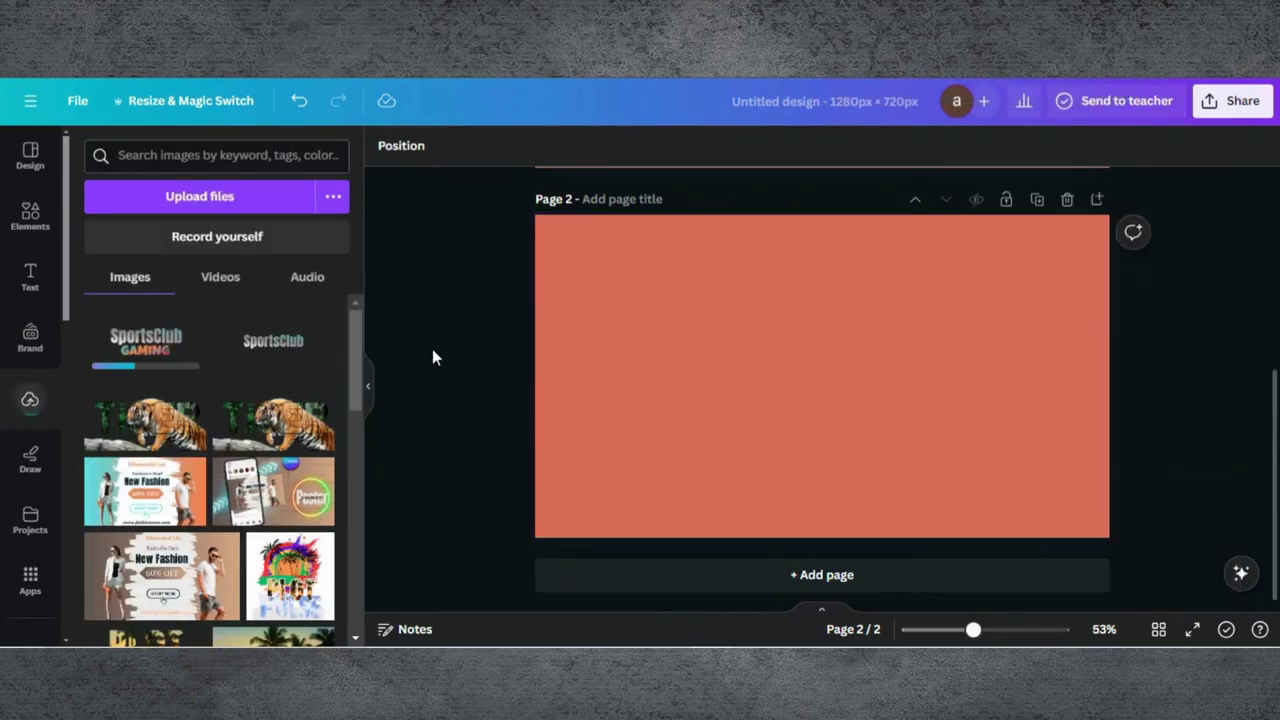
left_click(165, 345)
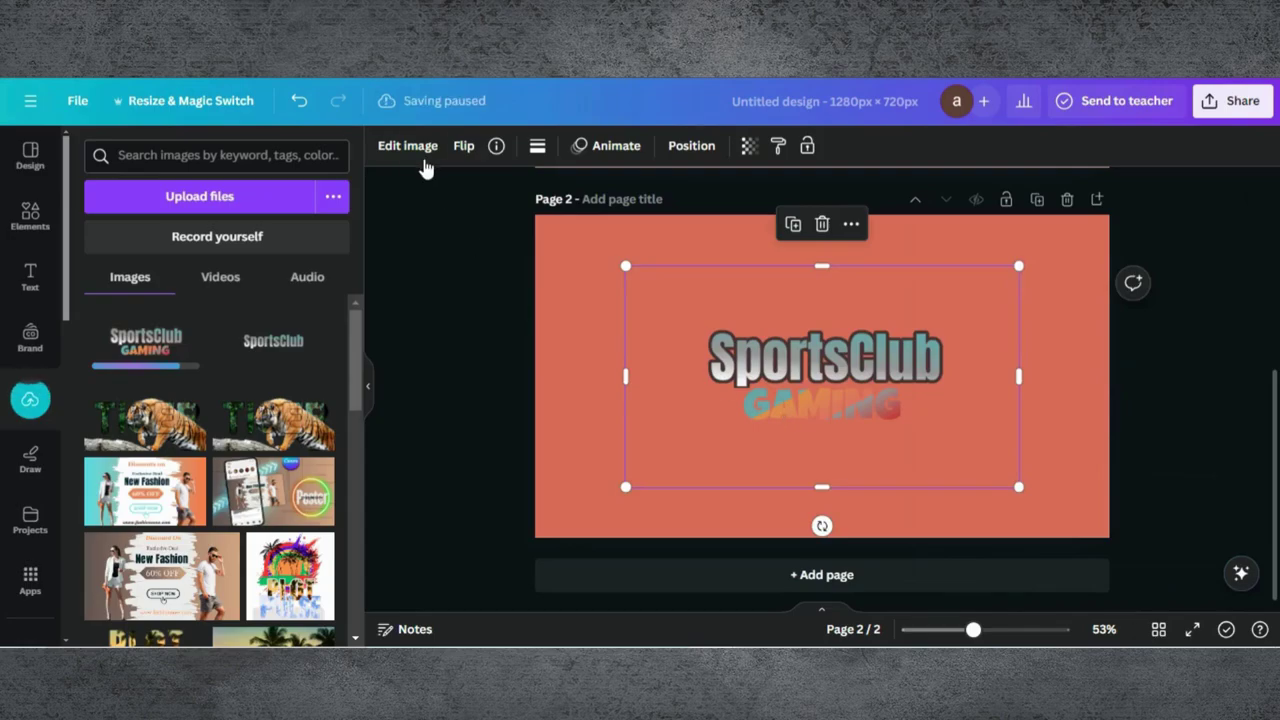
Apply a size 37 Outline shadow to the SportsClub GAMING image on page 2 and enlarge the image to fill the page
left_click(413, 152)
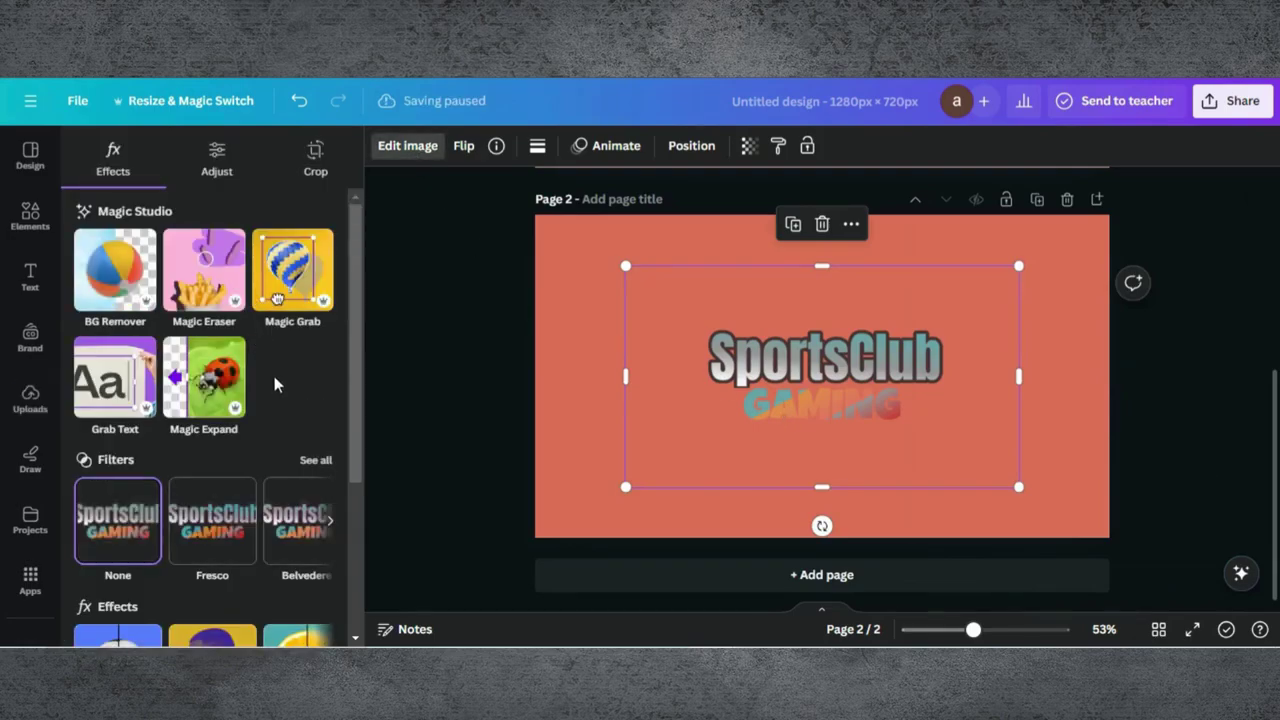
scroll(104, 521, "down", 3)
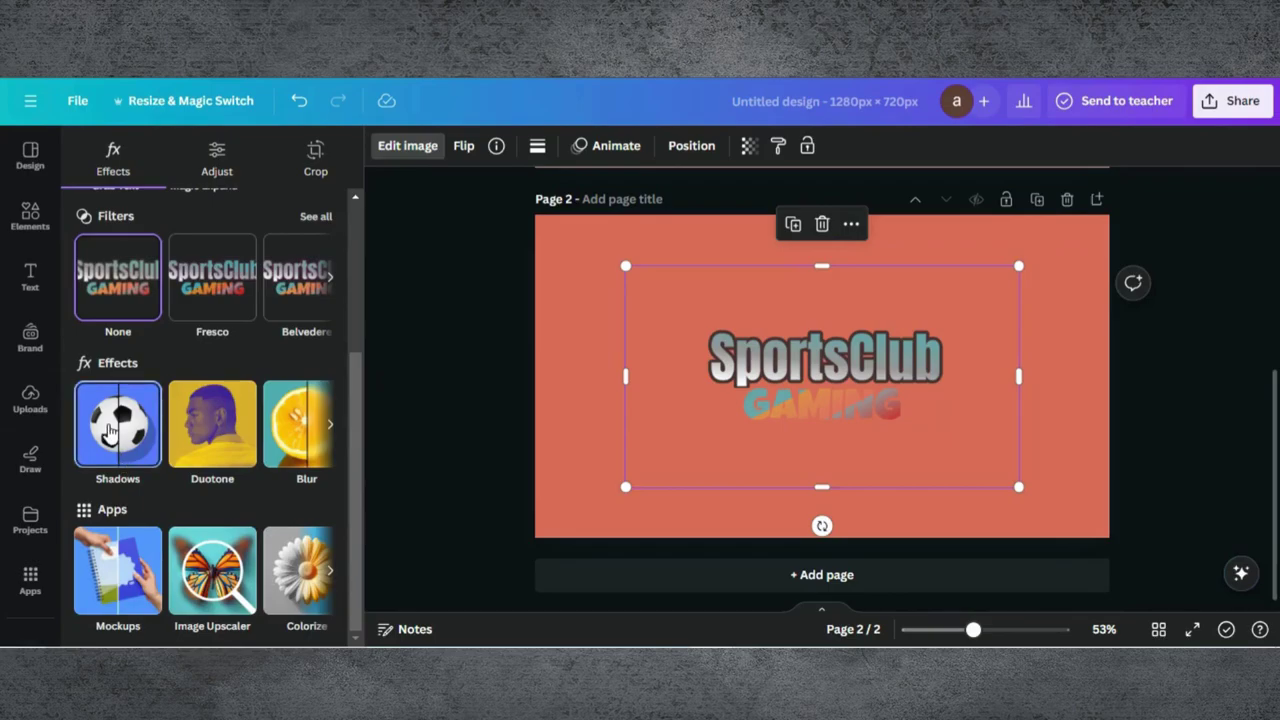
left_click(113, 437)
left_click(300, 352)
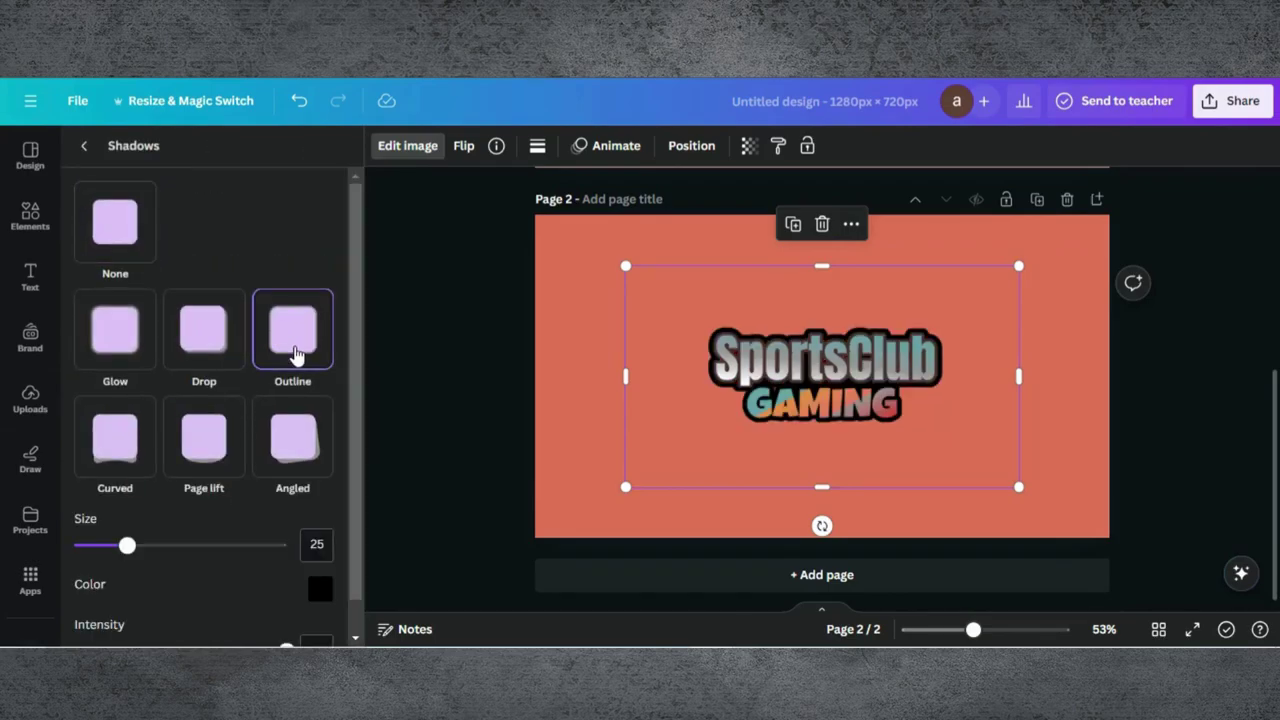
left_click_drag(126, 548, 155, 557)
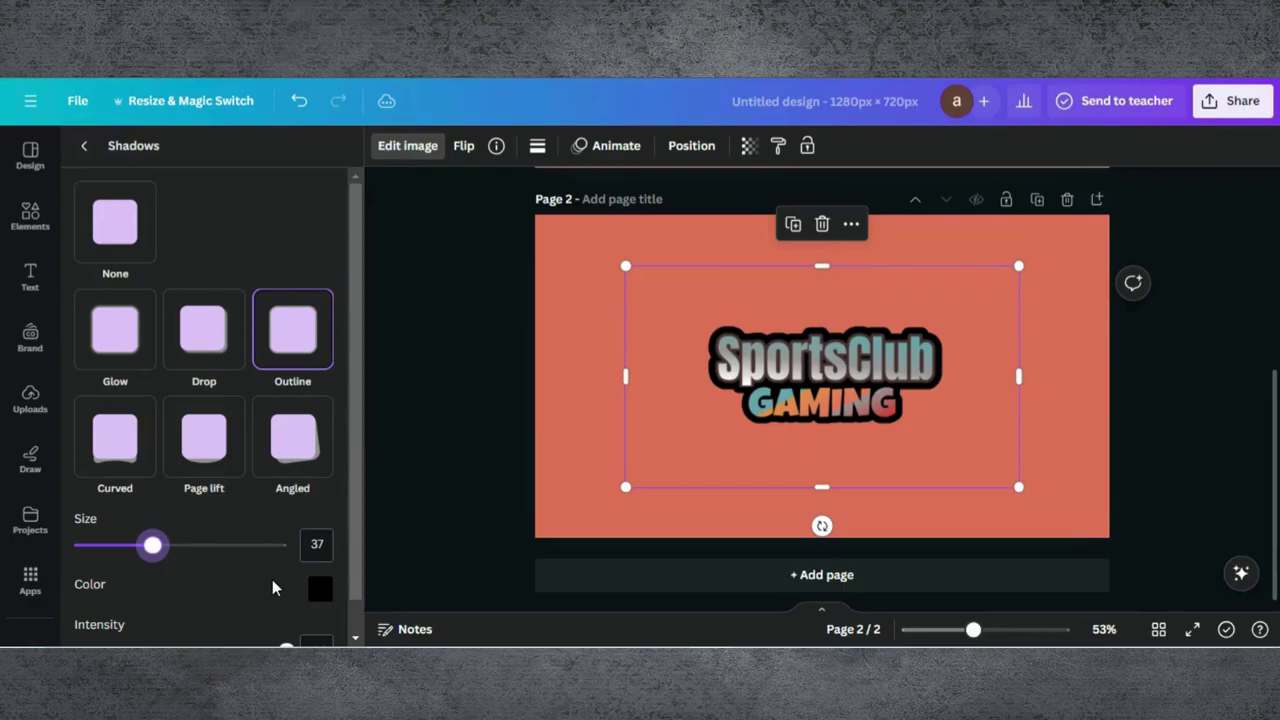
scroll(277, 567, "down", 1)
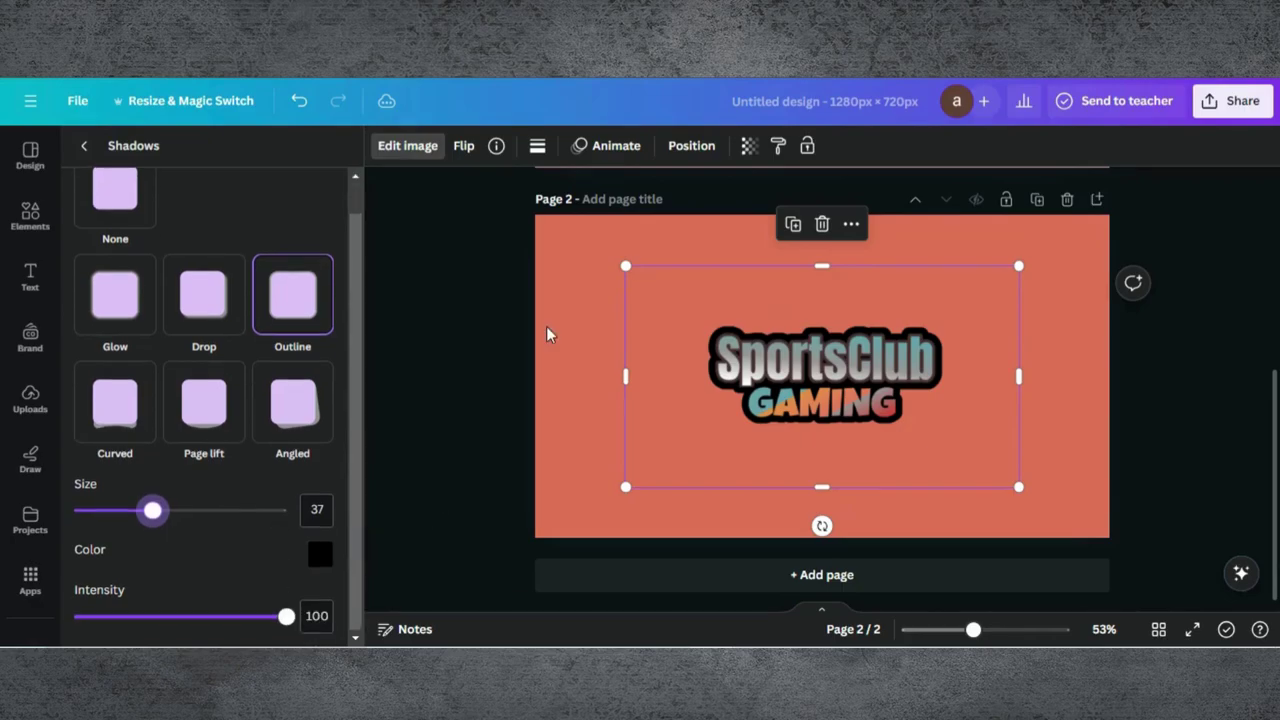
left_click_drag(1017, 486, 1104, 533)
left_click_drag(561, 236, 533, 209)
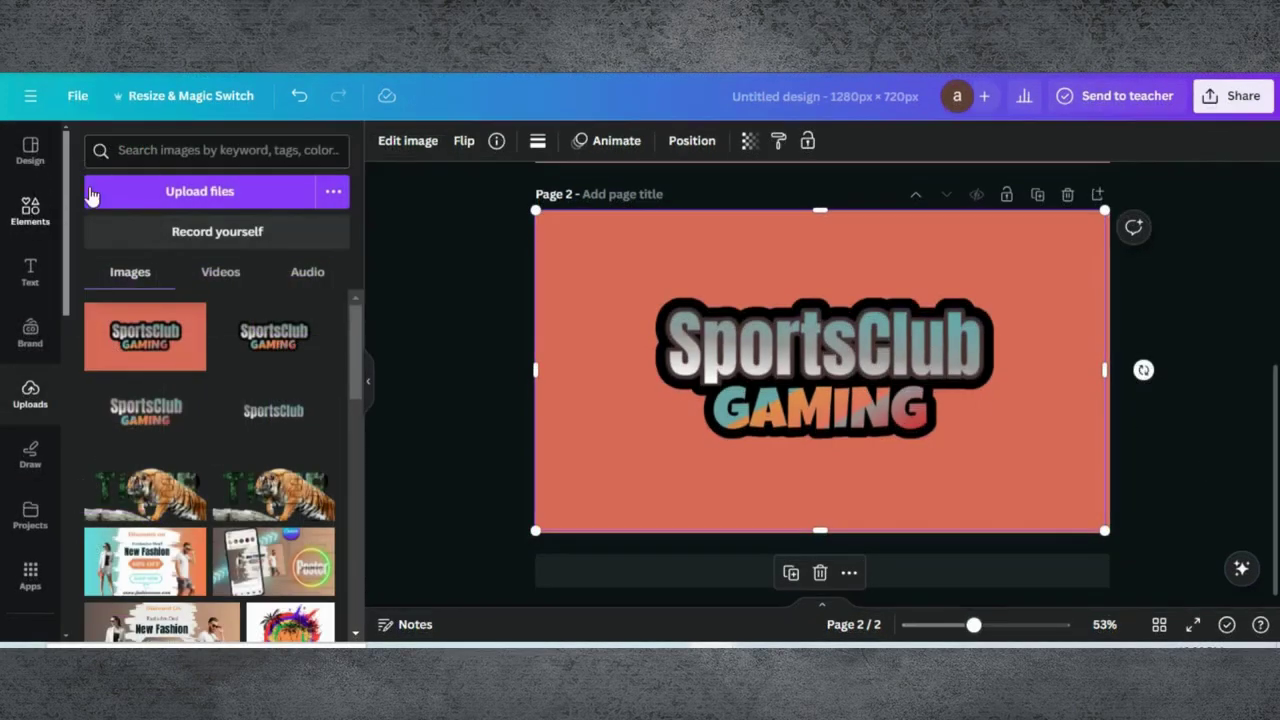
Search the design elements for "lights" and restrict the results to graphics
left_click(52, 209)
left_click(155, 151)
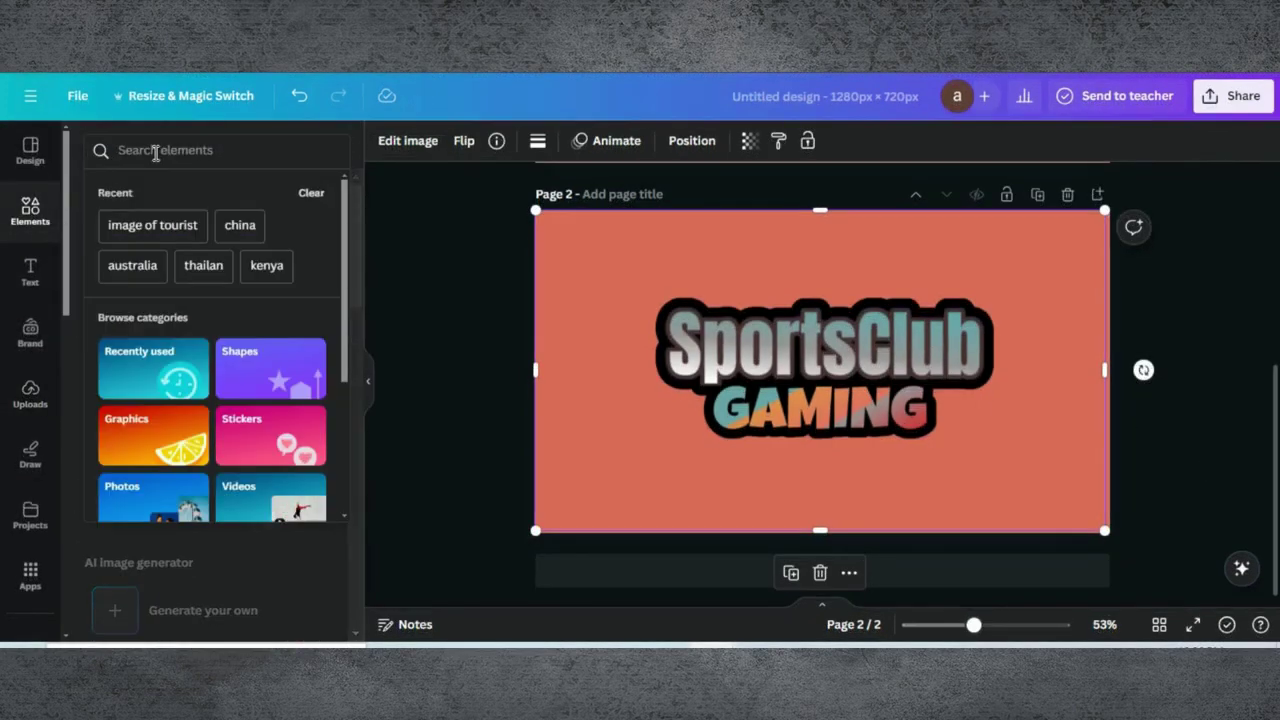
type("lights")
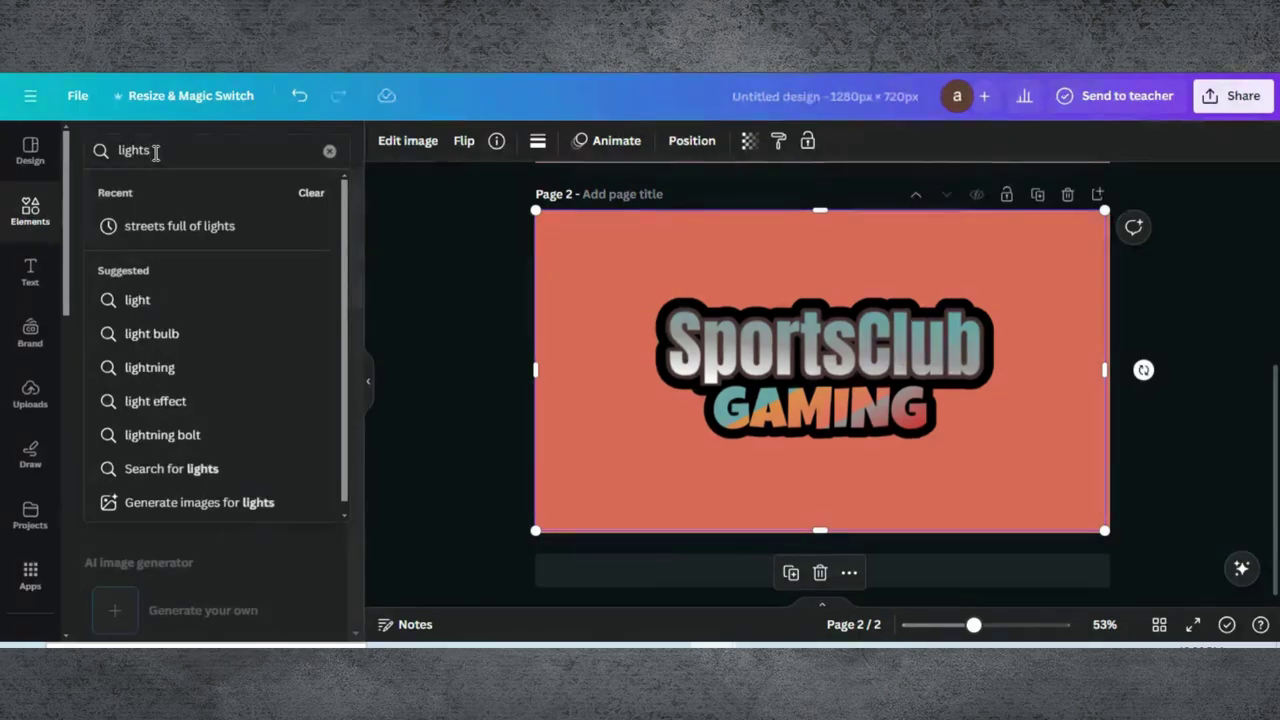
key("Return")
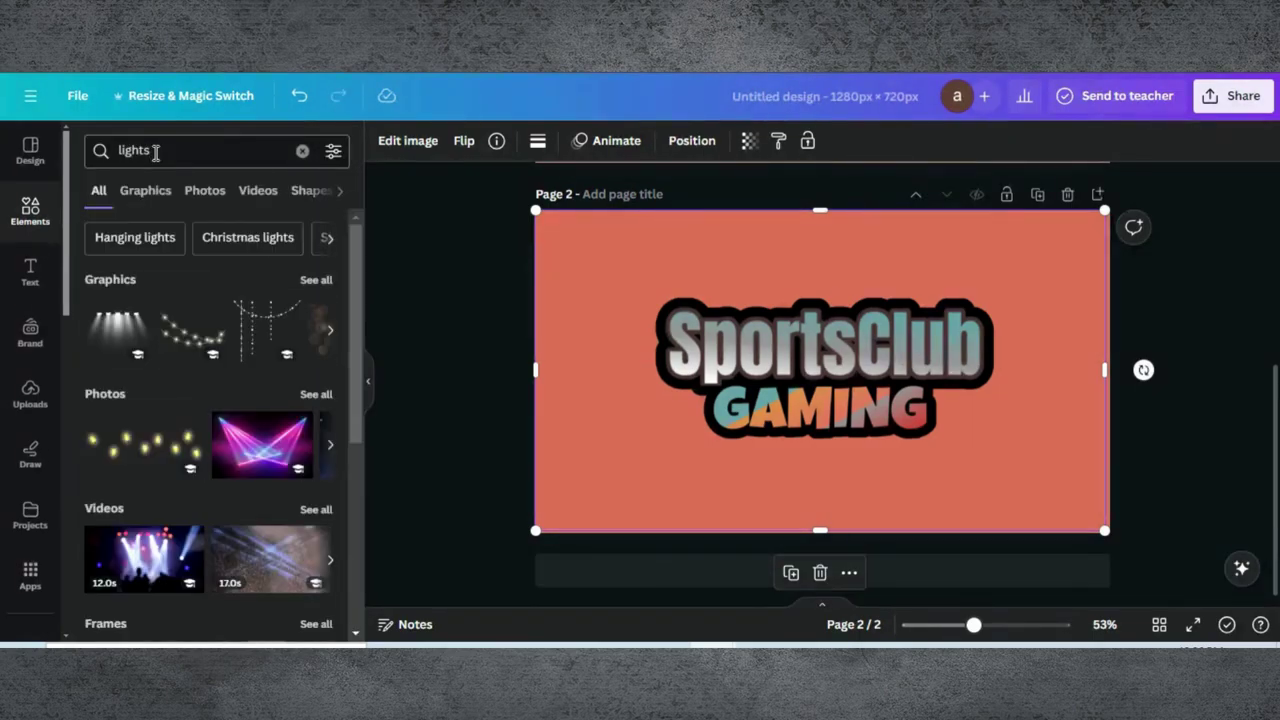
left_click(155, 191)
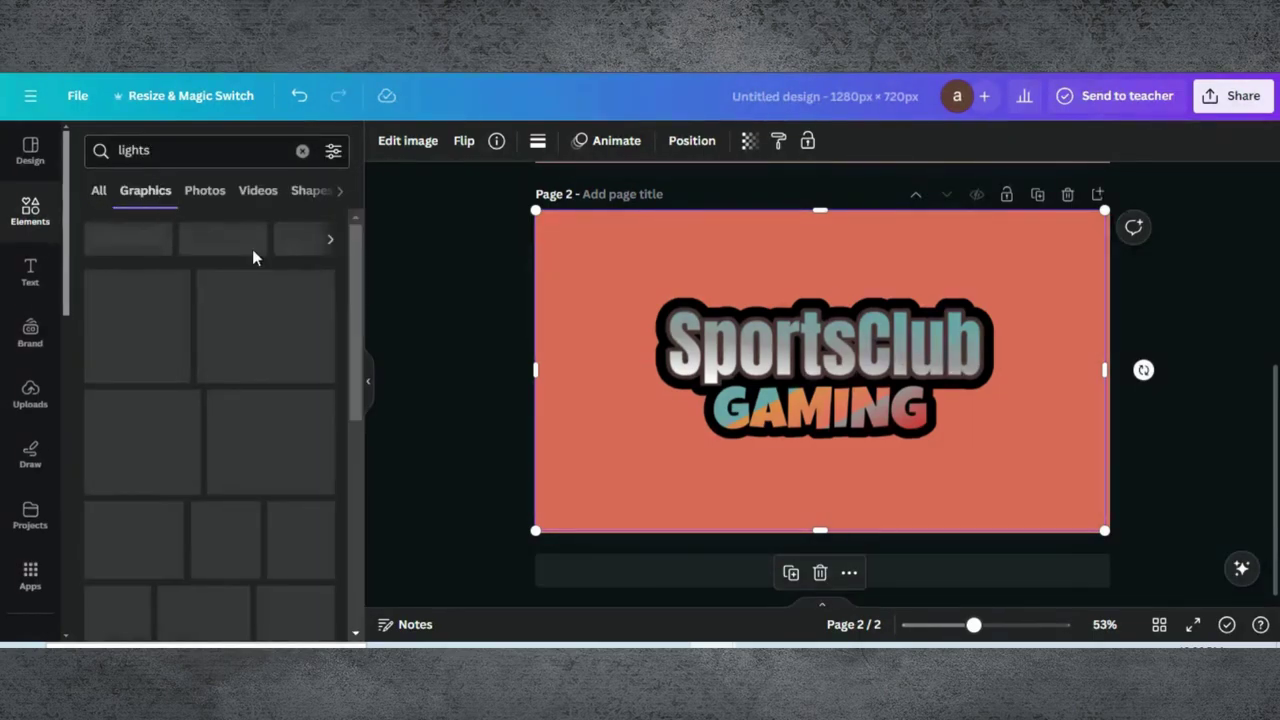
Add the white star-shaped light flare graphic and place it over the left half of the logo, between SportsClub and GAMING
left_click(210, 348)
left_click_drag(829, 372, 827, 381)
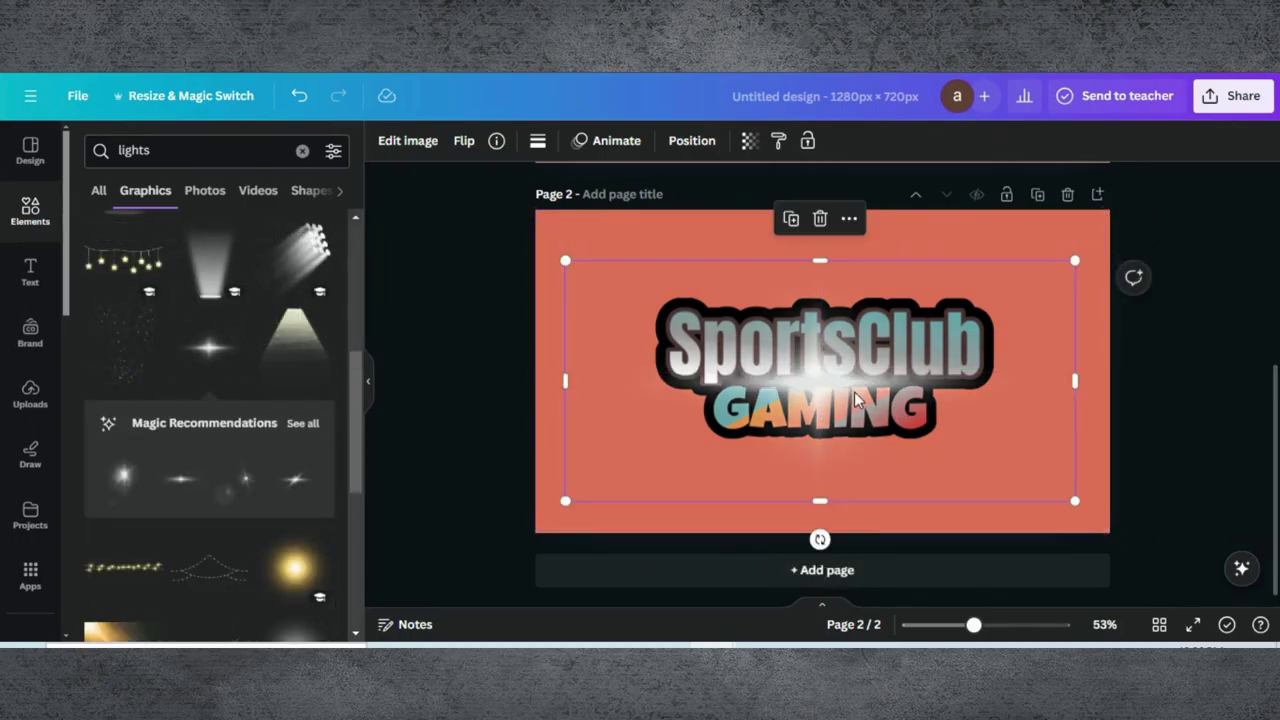
left_click_drag(820, 388, 593, 370)
left_click(1140, 467)
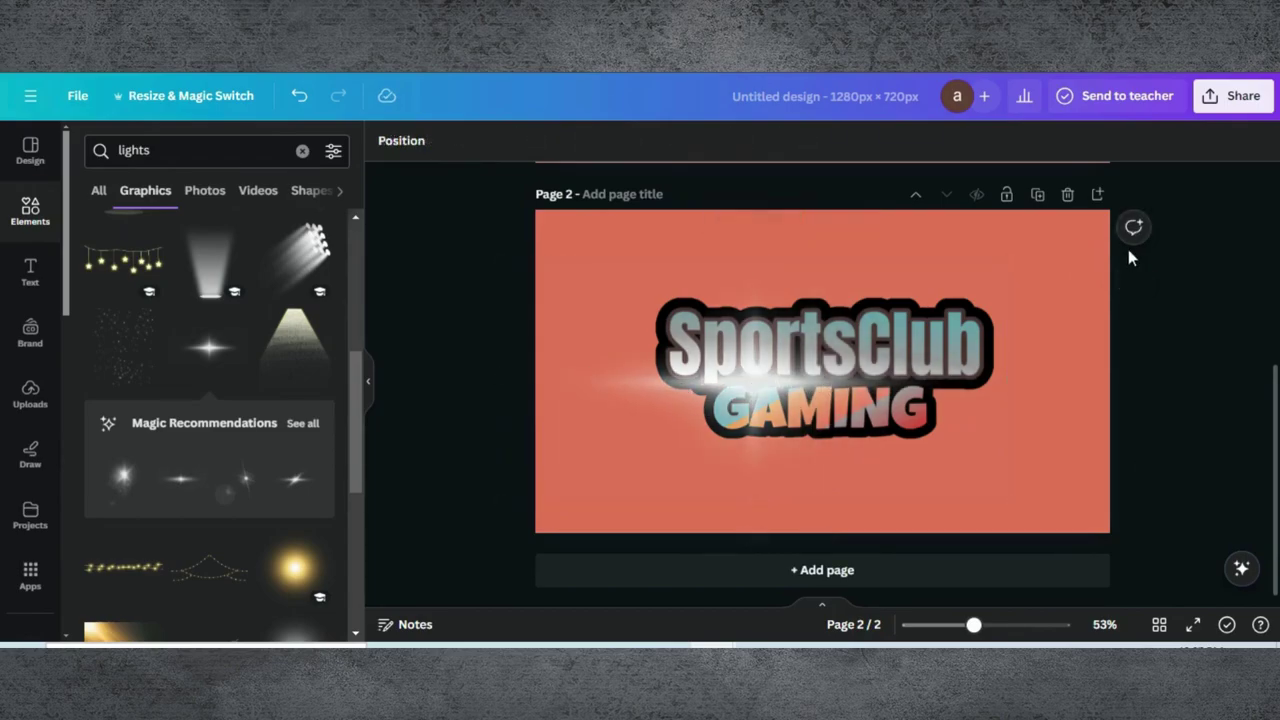
Download only page 2 as a PNG at size 1 with a transparent background
left_click(1232, 100)
scroll(1037, 340, "down", 2)
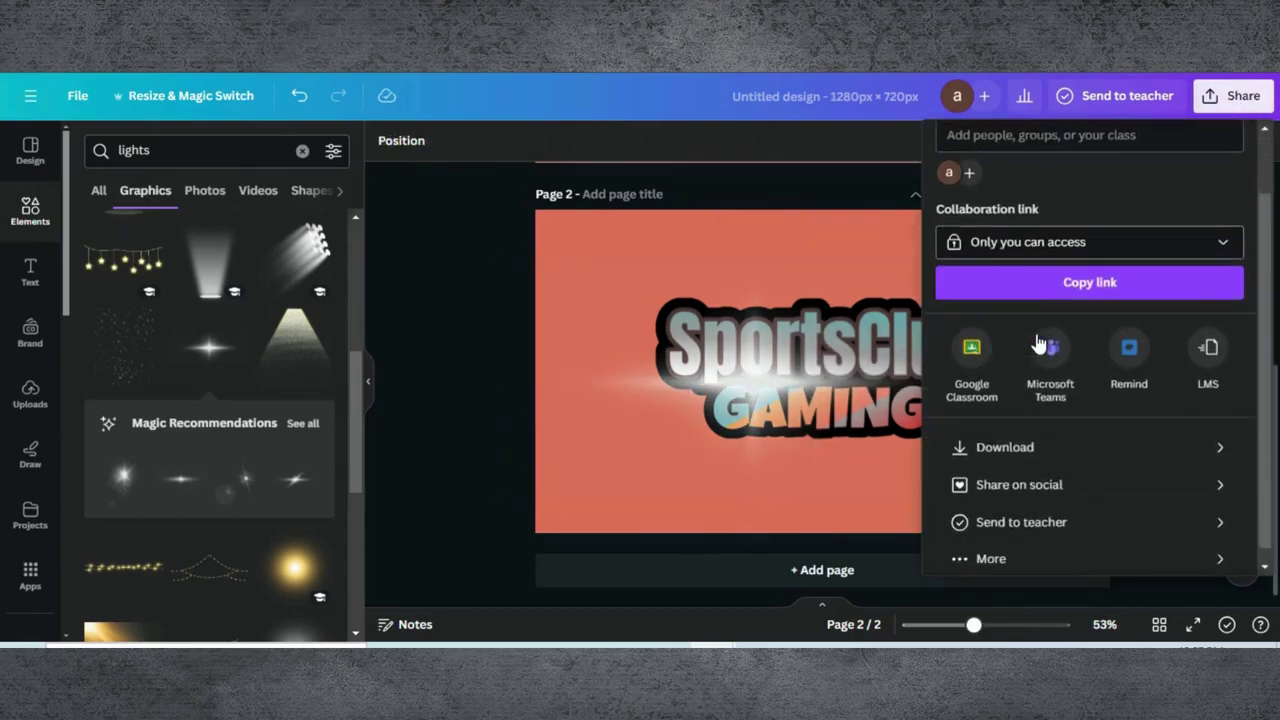
left_click(1031, 435)
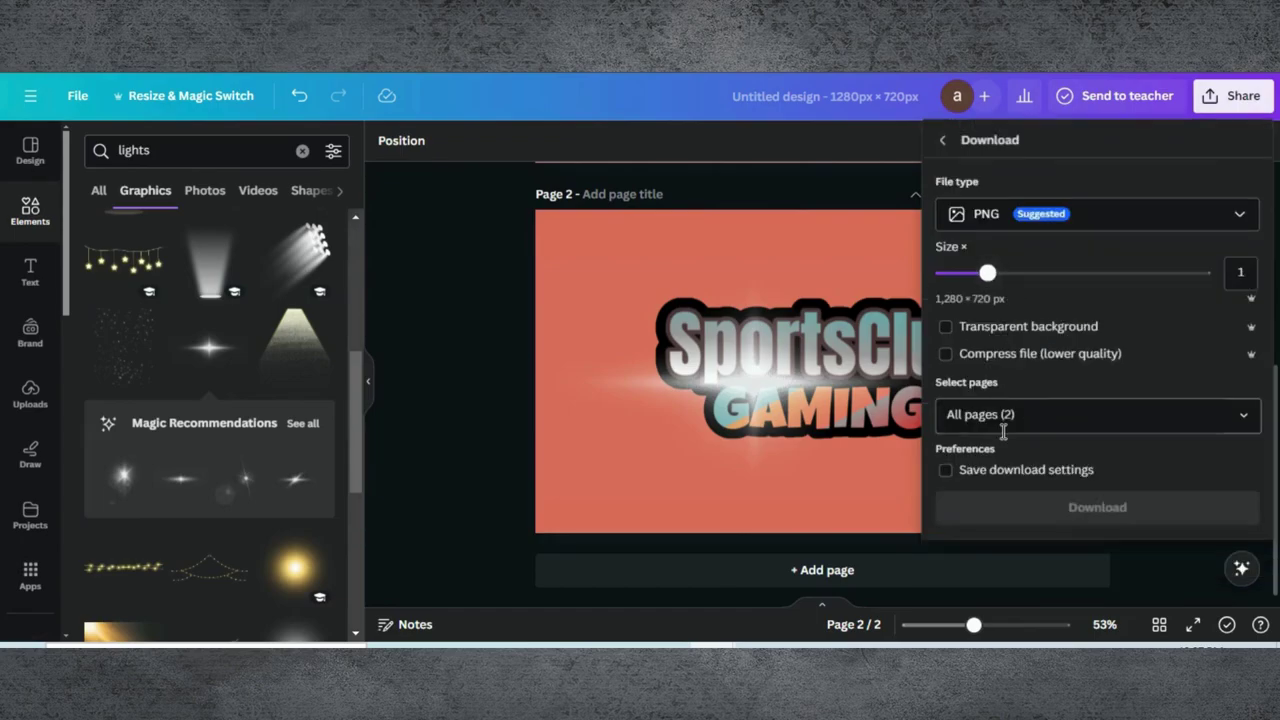
left_click(1045, 415)
left_click(1250, 210)
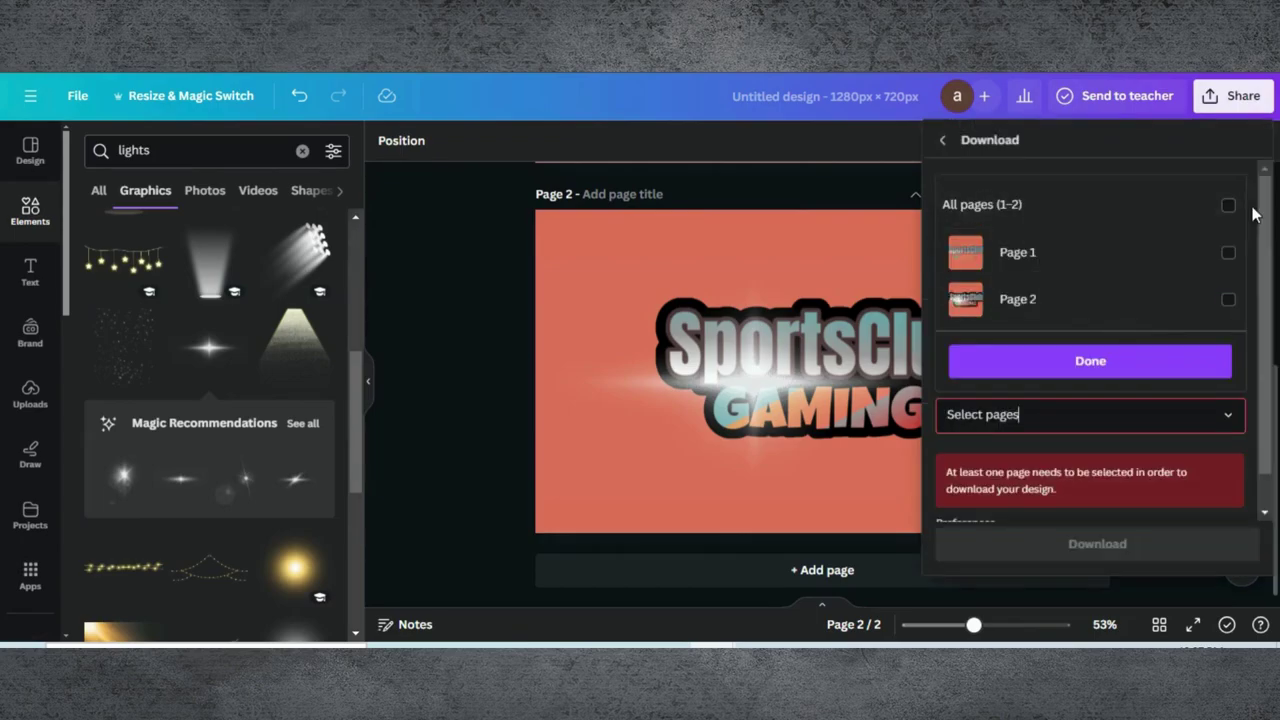
left_click(1230, 300)
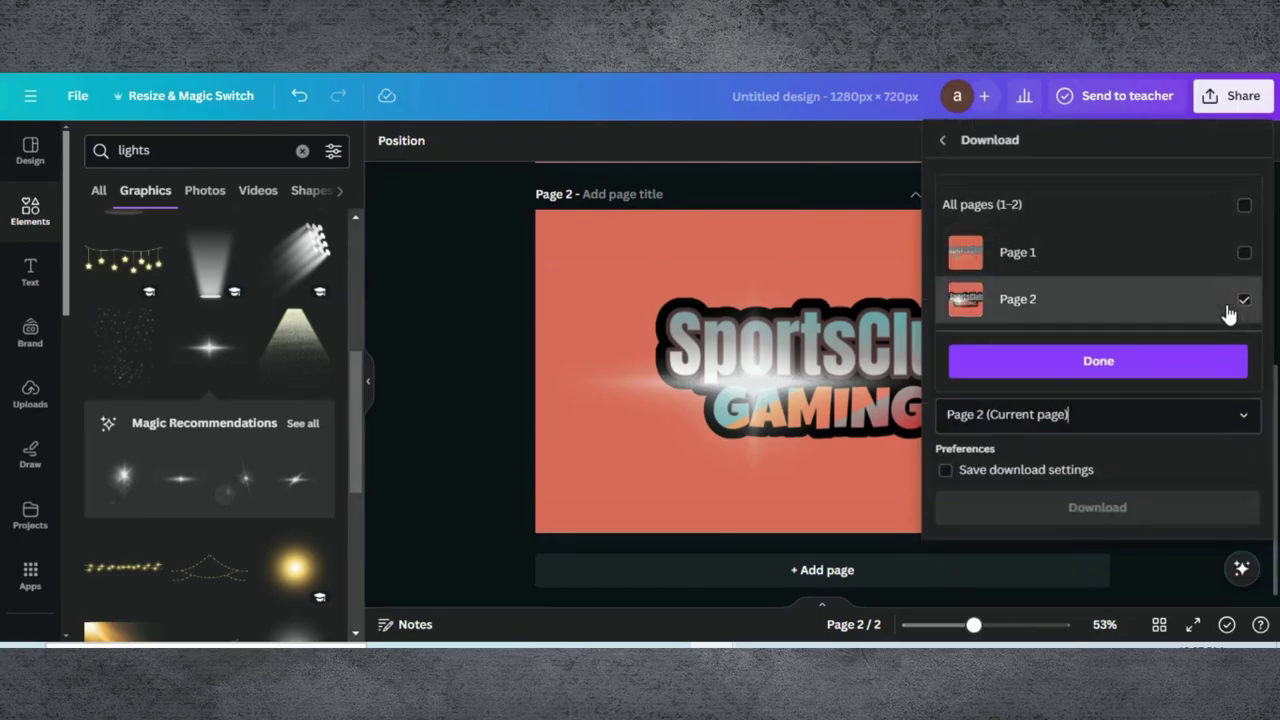
left_click(1097, 362)
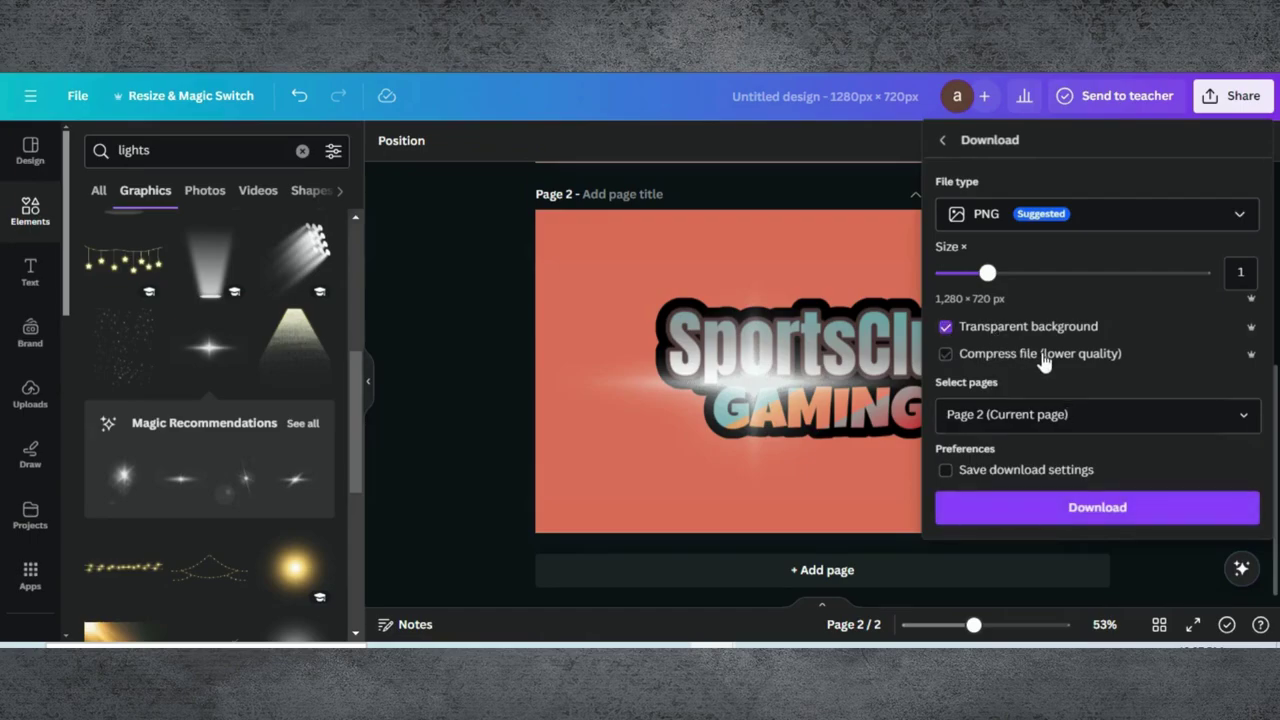
left_click(1022, 509)
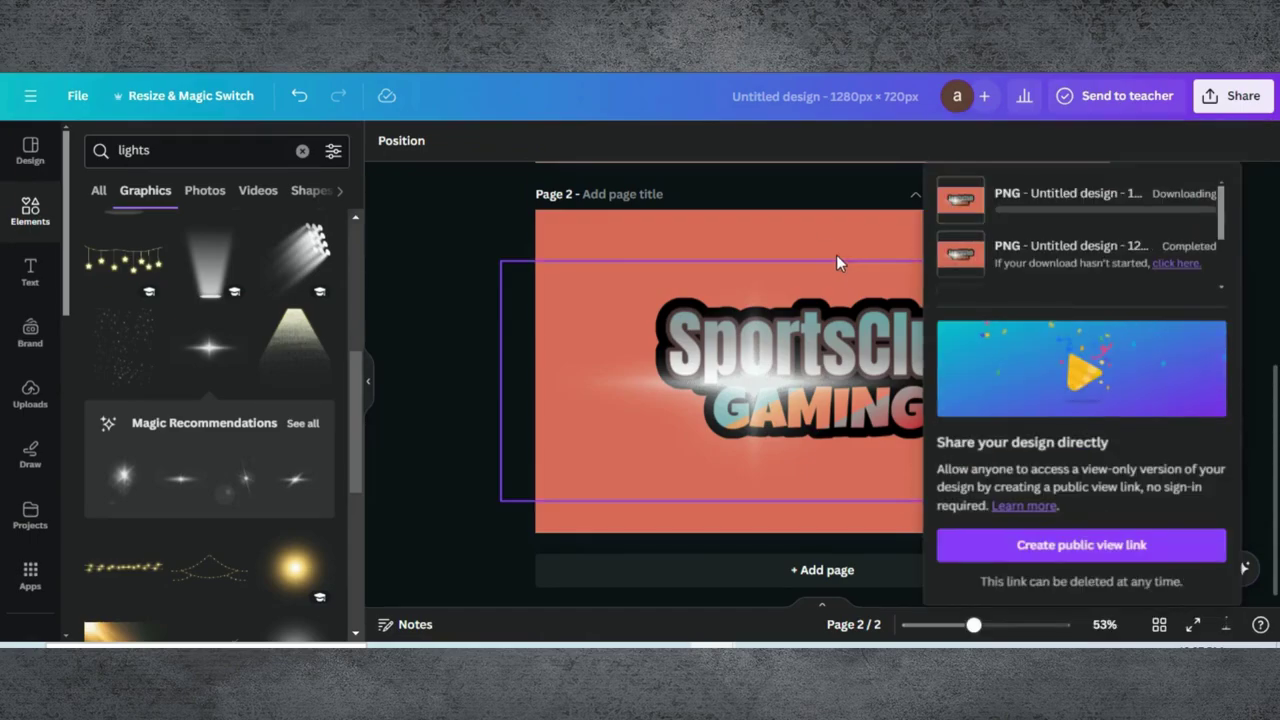